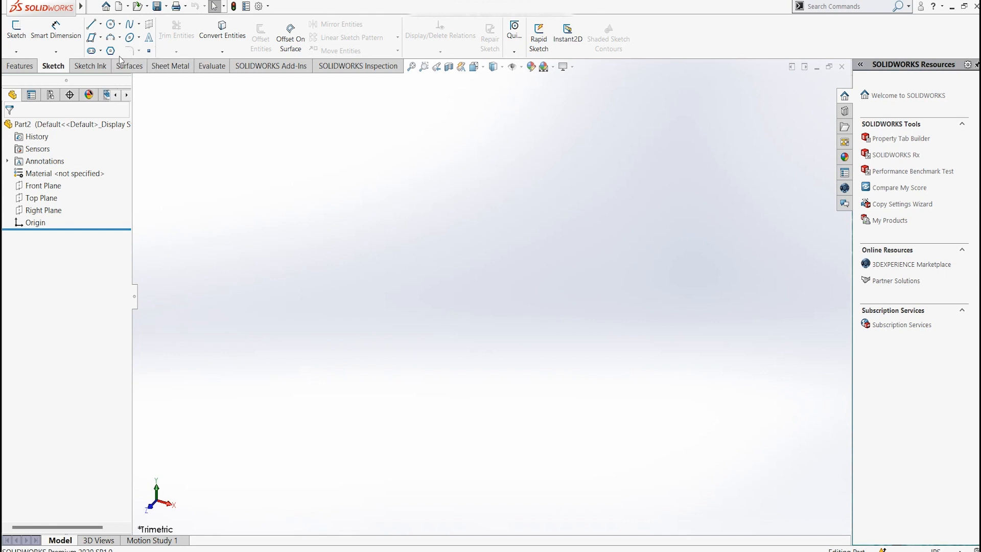
Start a new sketch on the Front Plane.
{"action": "left_click", "coordinate": [100, 37]}
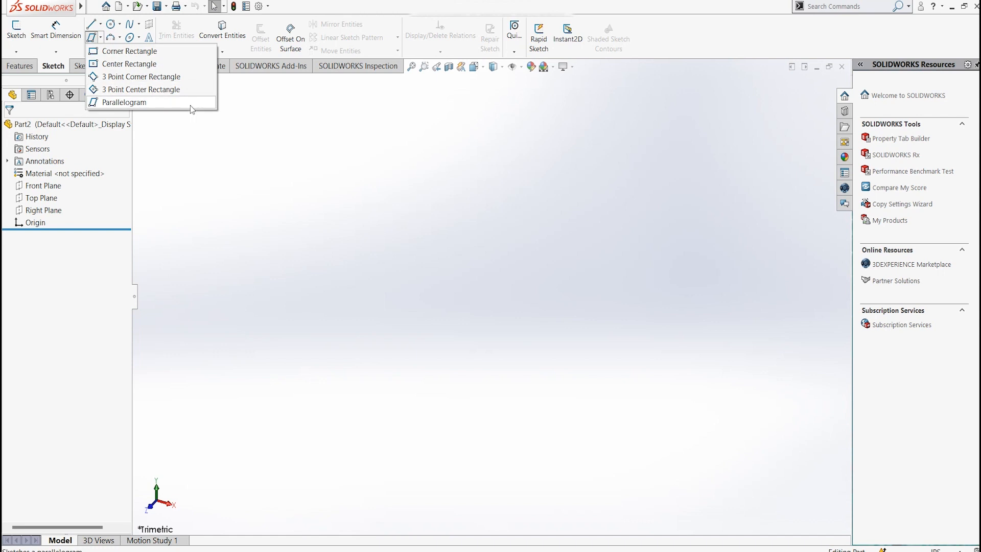
{"action": "left_click", "coordinate": [297, 147]}
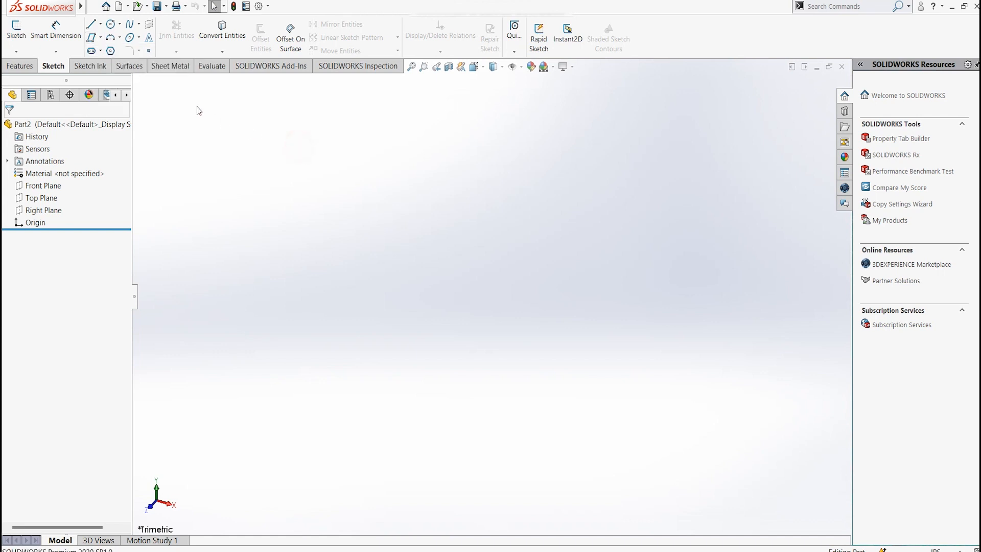
{"action": "left_click", "coordinate": [19, 32]}
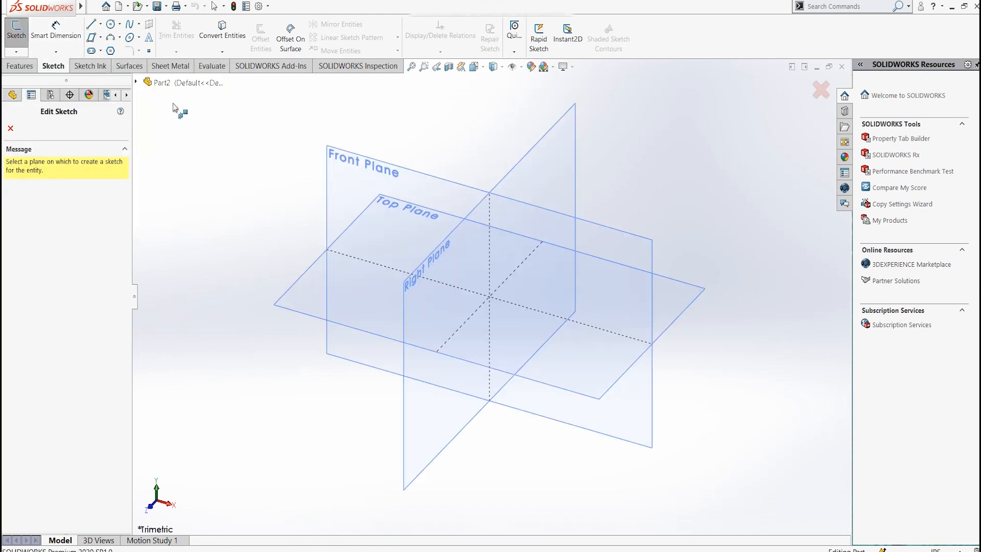
{"action": "left_click", "coordinate": [351, 173]}
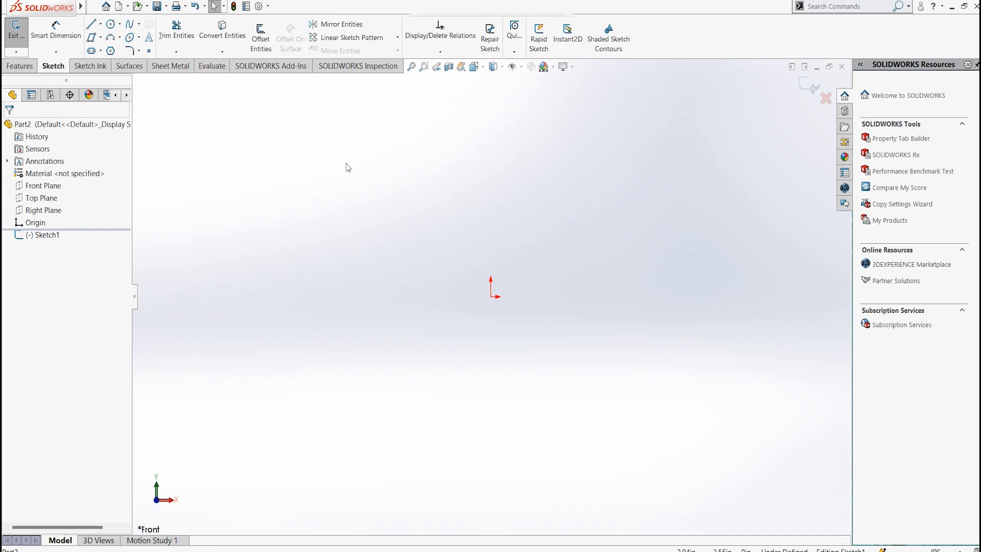
Draw a corner rectangle about 3.36 in wide and 1.68 in high, above and to the left of the origin.
{"action": "left_click", "coordinate": [100, 37]}
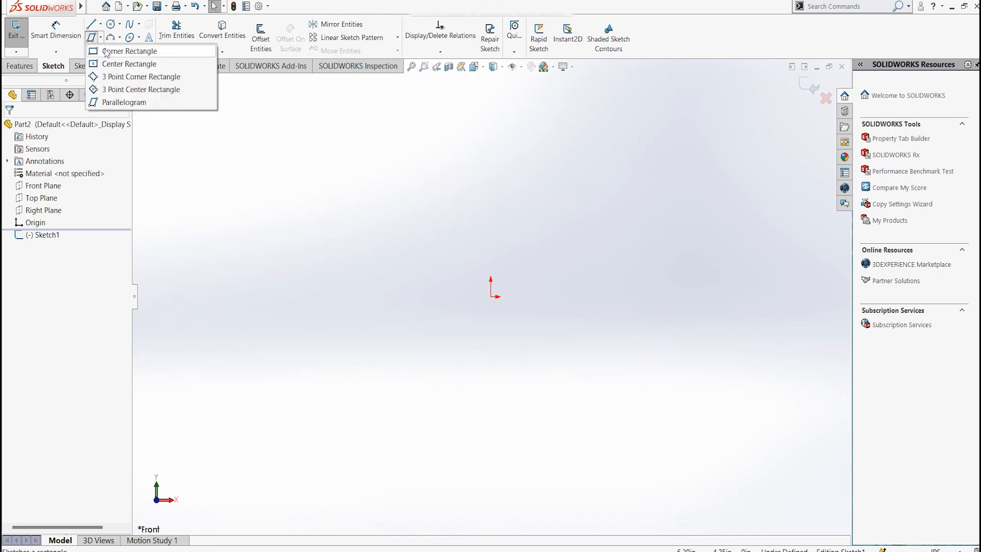
{"action": "left_click", "coordinate": [187, 53]}
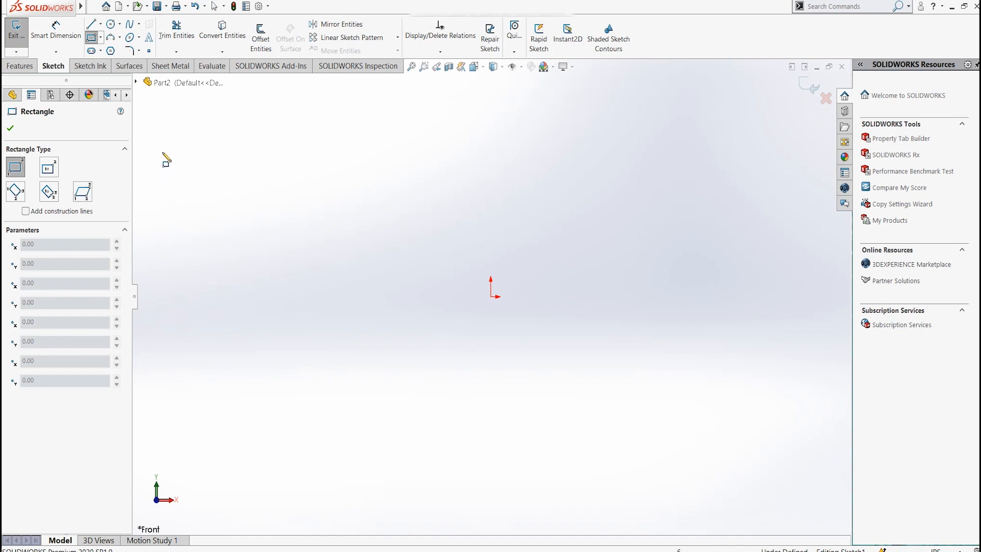
{"action": "left_click_drag", "start_coordinate": [172, 127], "coordinate": [336, 214]}
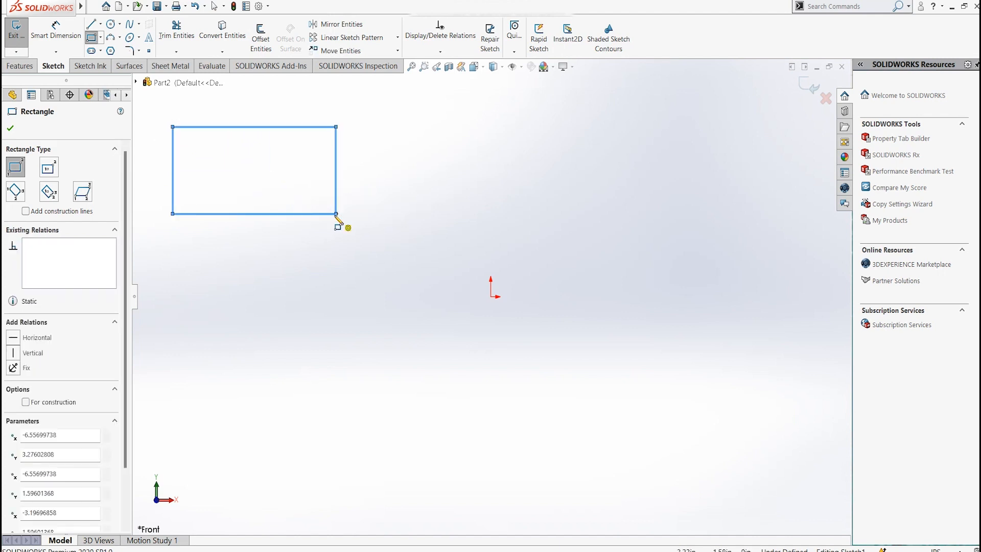
{"action": "key", "text": "Escape"}
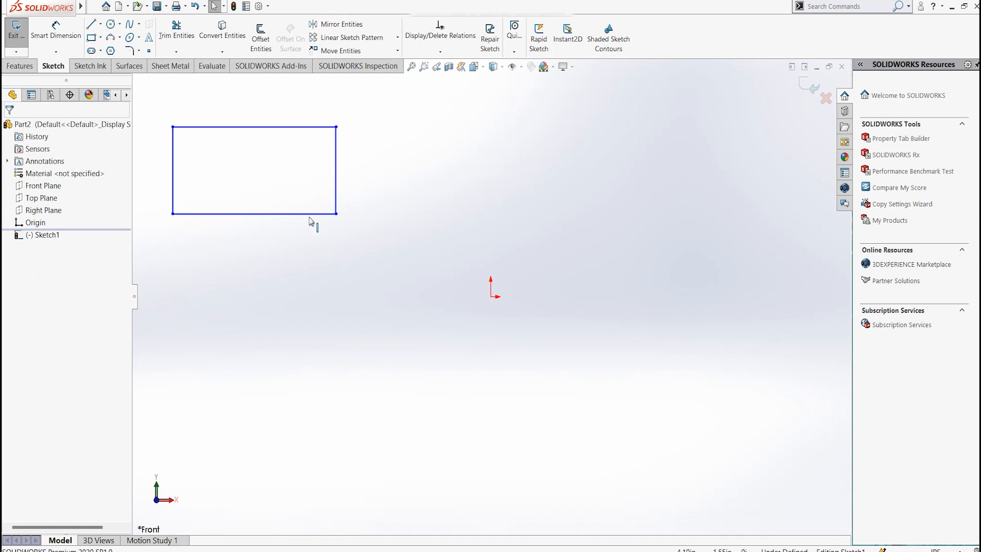
Reshape the rectangle by pulling its lower-right corner inward and slightly down, and set its bottom edge's length to 2 in.
{"action": "left_click_drag", "start_coordinate": [336, 214], "coordinate": [232, 234]}
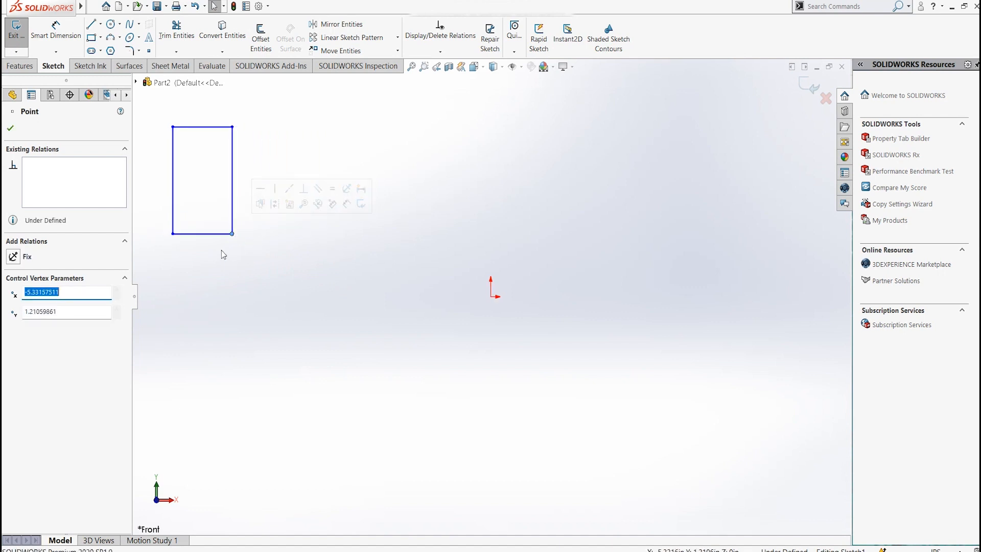
{"action": "left_click", "coordinate": [215, 235]}
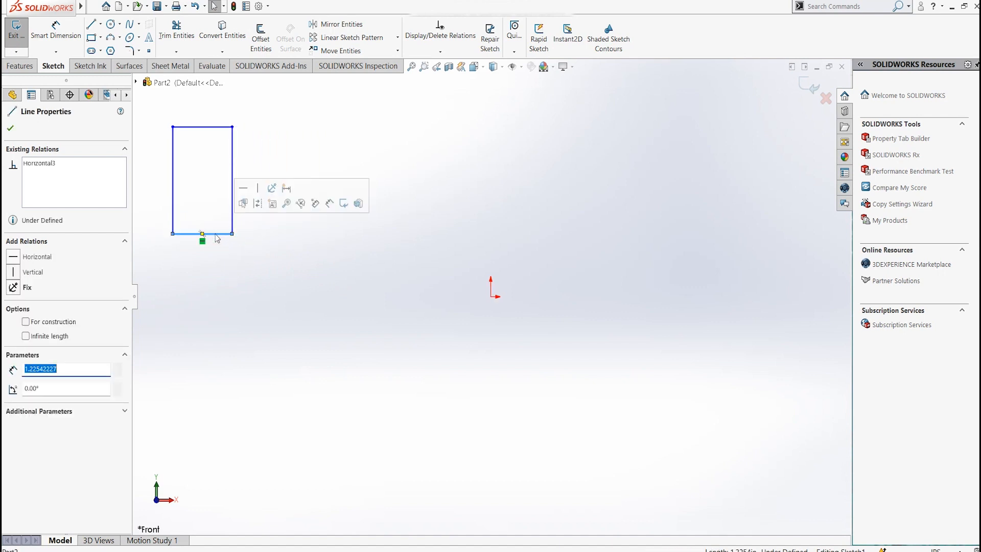
{"action": "left_click", "coordinate": [82, 391]}
{"action": "left_click", "coordinate": [71, 368]}
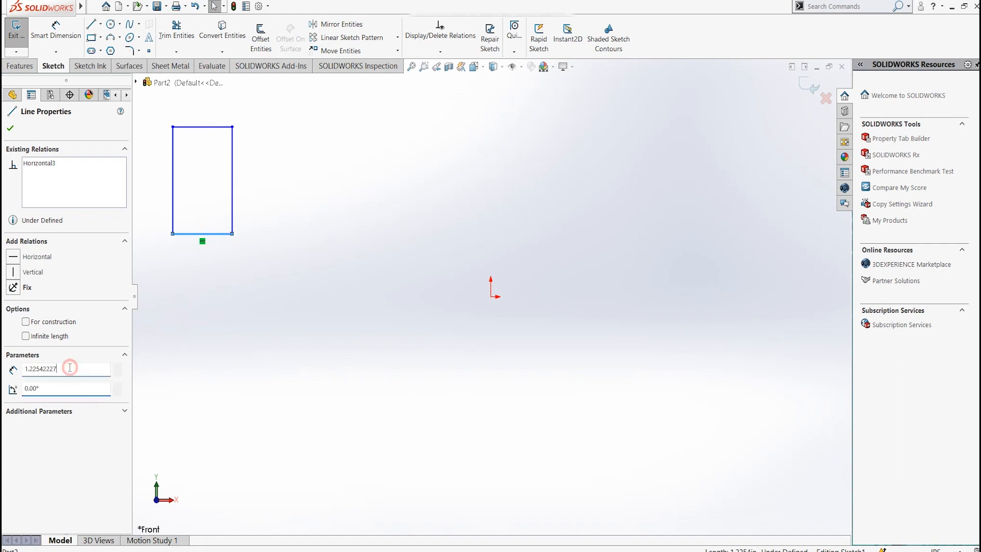
{"action": "type", "text": "2"}
{"action": "key", "text": "Return"}
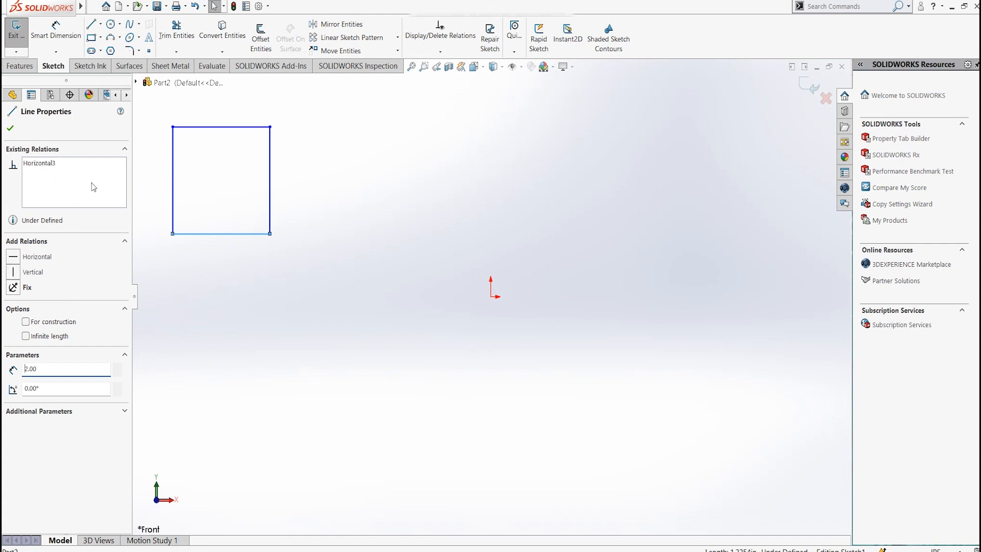
Try to set the bottom edge's angle to 45°, and set the rectangle's left edge length to 3 in.
{"action": "double_click", "coordinate": [72, 389]}
{"action": "type", "text": "45"}
{"action": "left_click", "coordinate": [173, 190]}
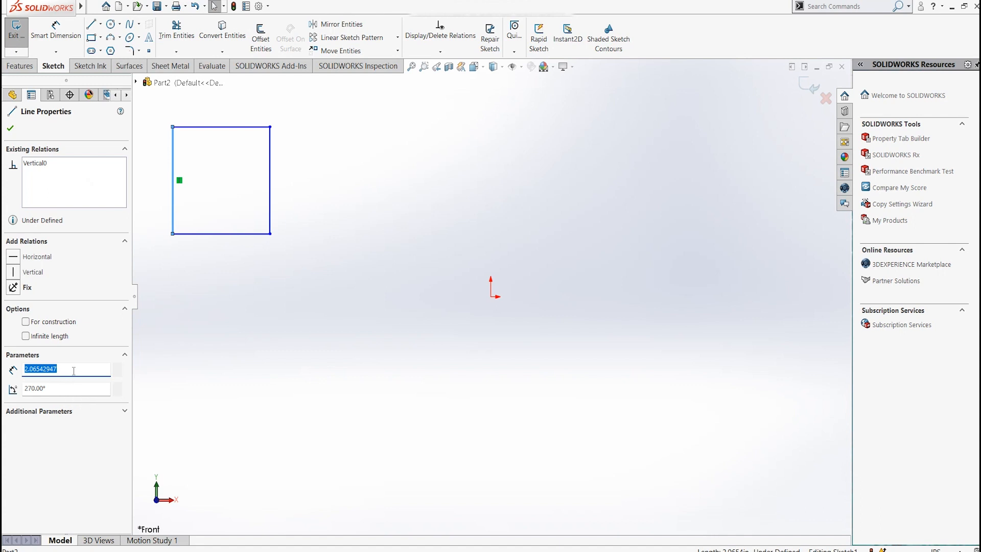
{"action": "type", "text": "3"}
{"action": "key", "text": "Return"}
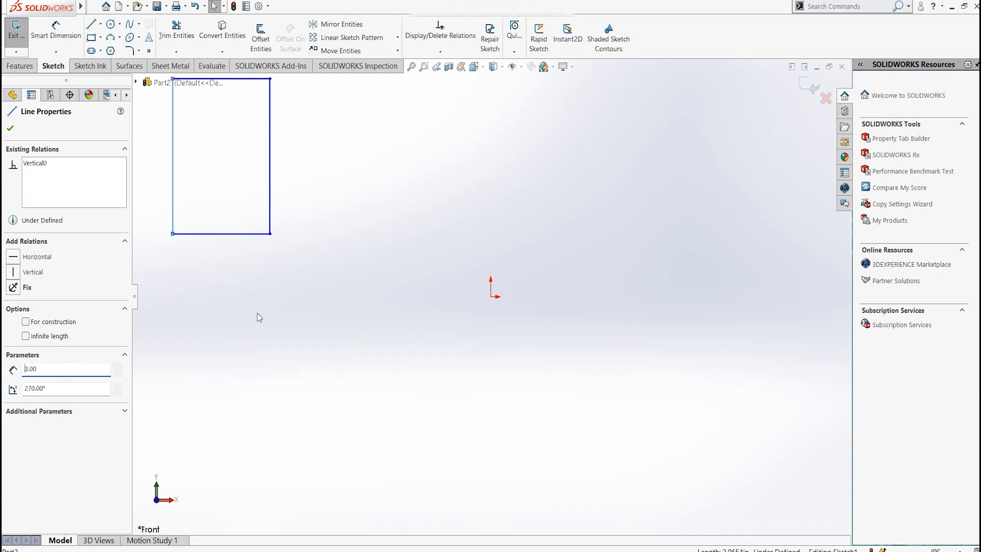
{"action": "left_click", "coordinate": [226, 304]}
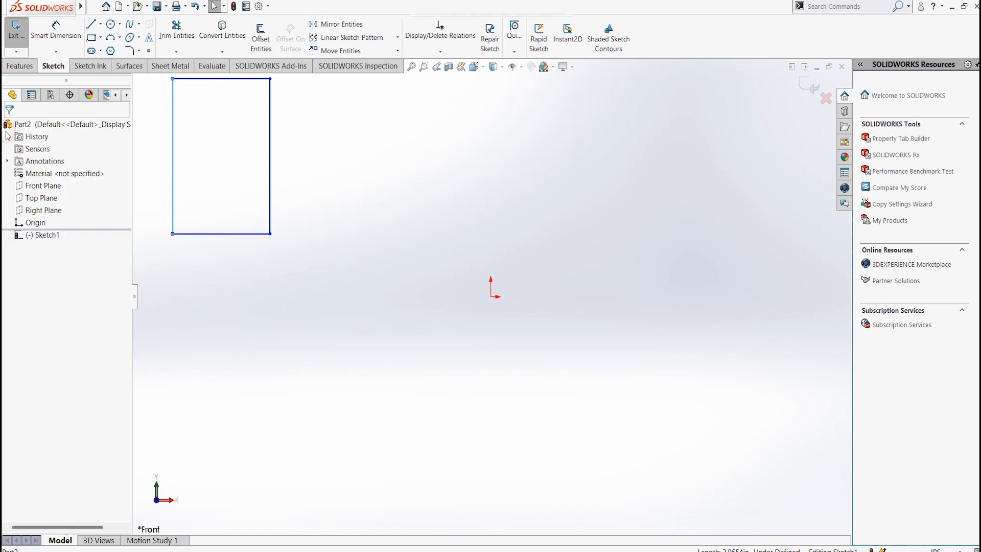
Draw a center rectangle about 2.07 in wide and 1.26 in high, centered on the origin.
{"action": "left_click", "coordinate": [102, 39]}
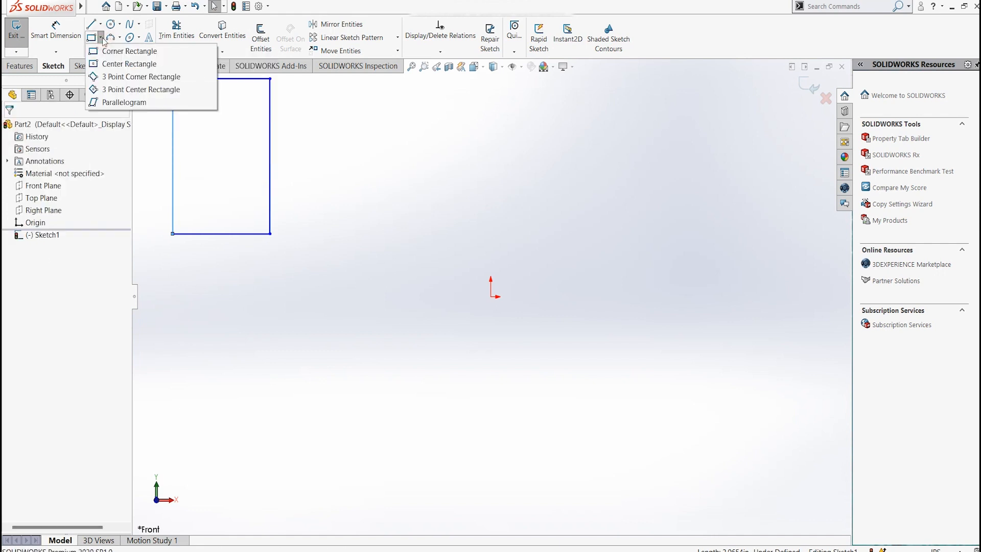
{"action": "left_click", "coordinate": [111, 64]}
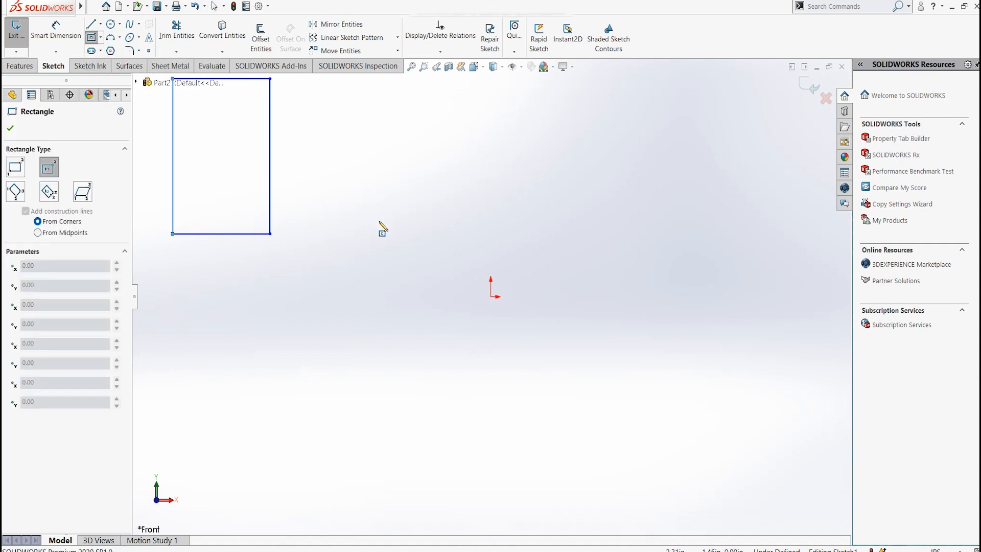
{"action": "left_click", "coordinate": [491, 296]}
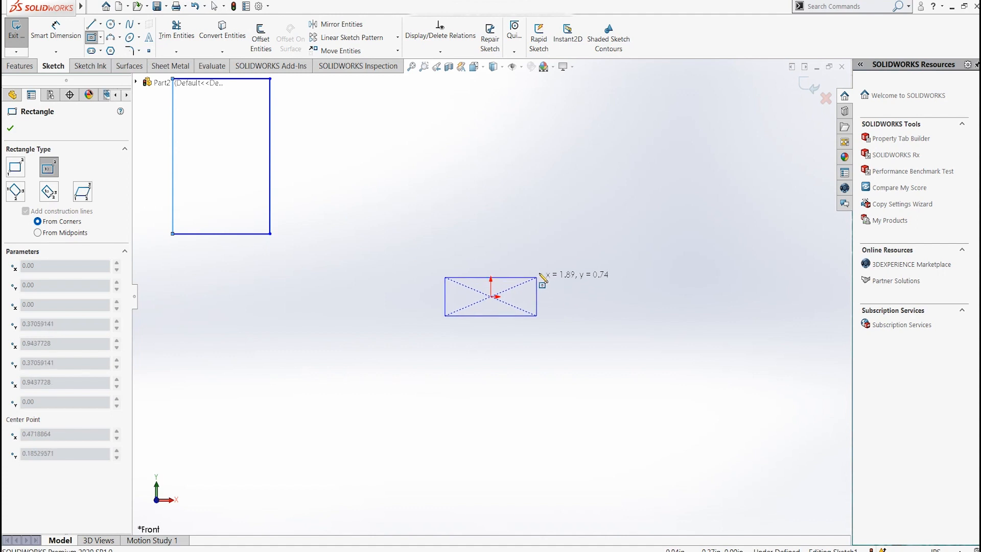
{"action": "left_click", "coordinate": [541, 264]}
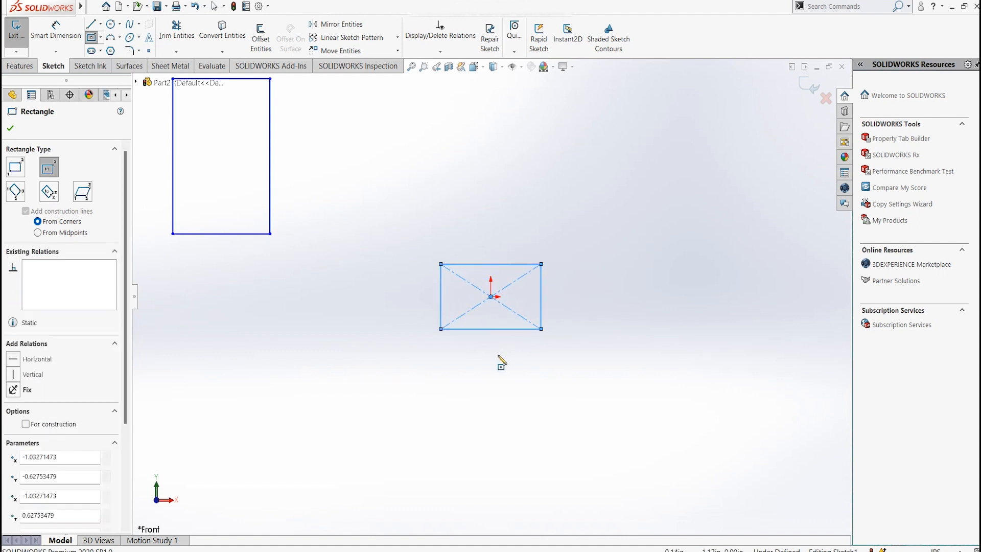
Draw another center rectangle about 2.72 in wide and 0.76 in high, centered on the midpoint of the first rectangle's right edge.
{"action": "left_click", "coordinate": [271, 156]}
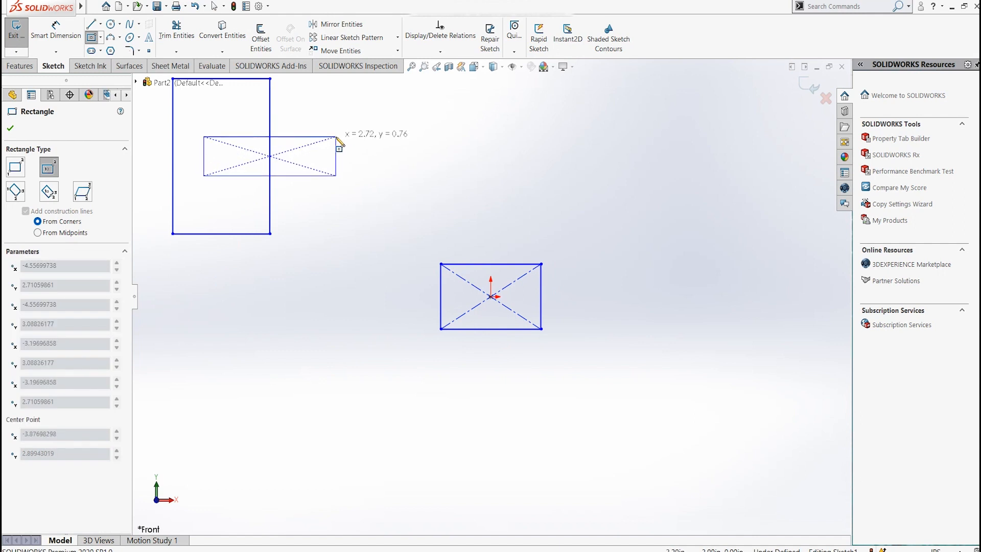
{"action": "left_click", "coordinate": [335, 137]}
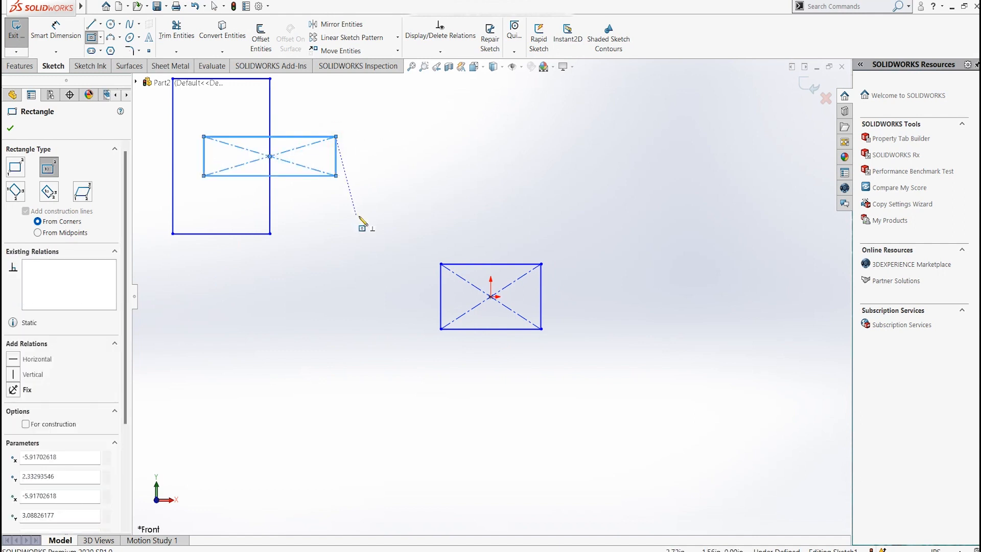
{"action": "key", "text": "Escape"}
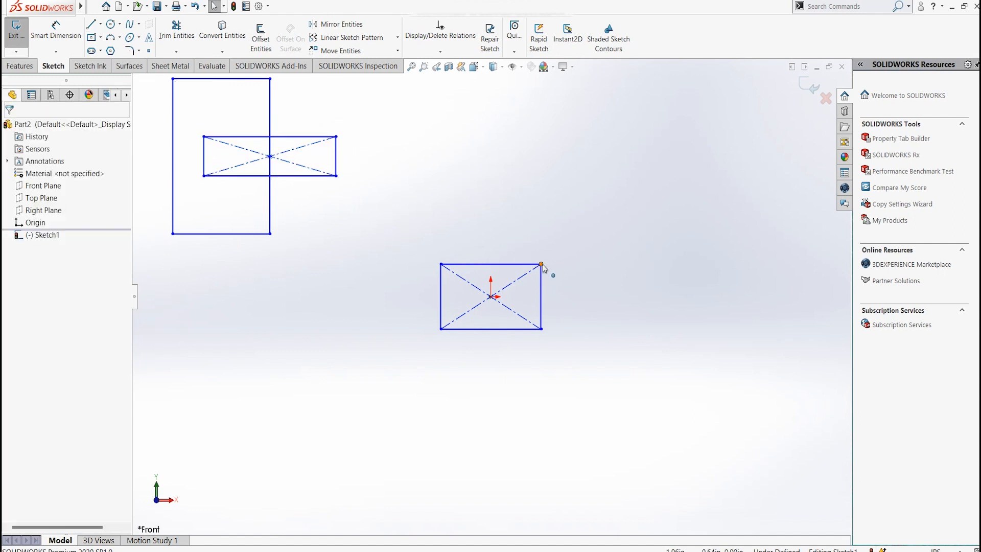
Stretch the origin-centered rectangle by its upper-right corner, and set its bottom edge's length to 1 in.
{"action": "mouse_move", "coordinate": [542, 264]}
{"action": "left_mouse_down"}
{"action": "mouse_move", "coordinate": [613, 276]}
{"action": "mouse_move", "coordinate": [606, 201]}
{"action": "mouse_move", "coordinate": [602, 262]}
{"action": "mouse_move", "coordinate": [624, 282]}
{"action": "mouse_move", "coordinate": [522, 266]}
{"action": "mouse_move", "coordinate": [561, 267]}
{"action": "left_mouse_up"}
{"action": "left_click", "coordinate": [489, 328]}
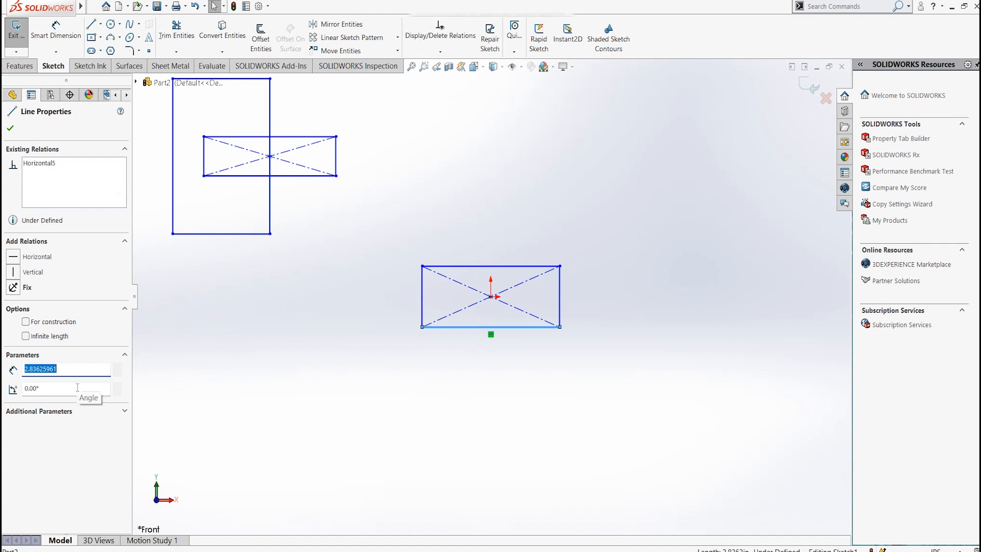
{"action": "left_click", "coordinate": [79, 370]}
{"action": "type", "text": "1"}
{"action": "key", "text": "Return"}
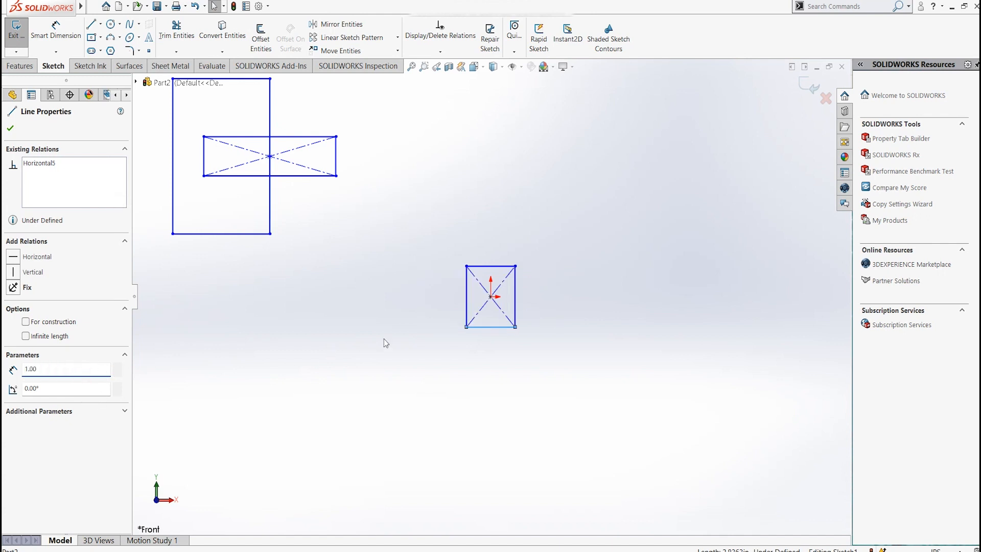
Set the length of the origin-centered rectangle's left edge to 1 in.
{"action": "left_click", "coordinate": [466, 291]}
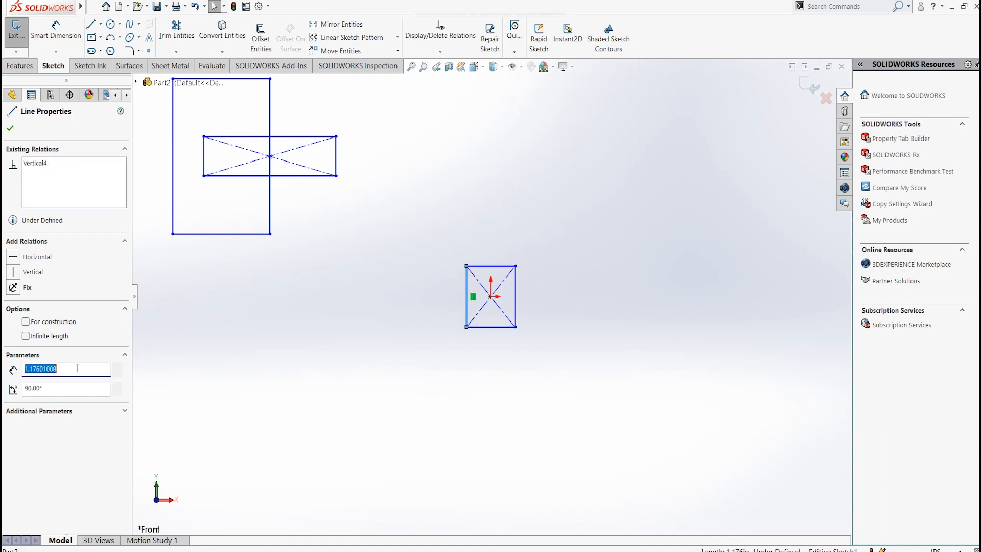
{"action": "type", "text": "1"}
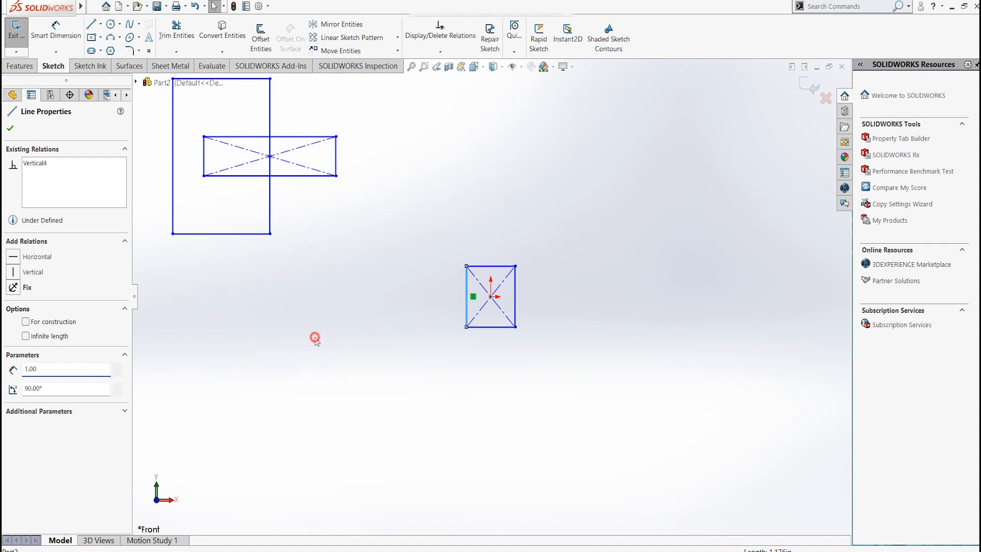
{"action": "left_click", "coordinate": [315, 339]}
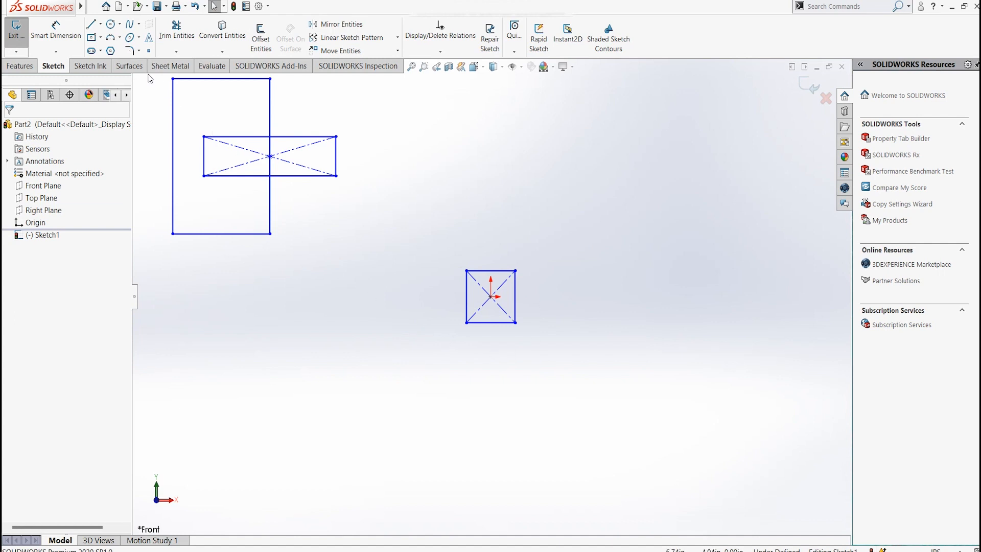
Draw a 3 point corner rectangle about 3.2 in by 1.5 in, tilted about 14°, below and to the left of the origin.
{"action": "left_click", "coordinate": [101, 37]}
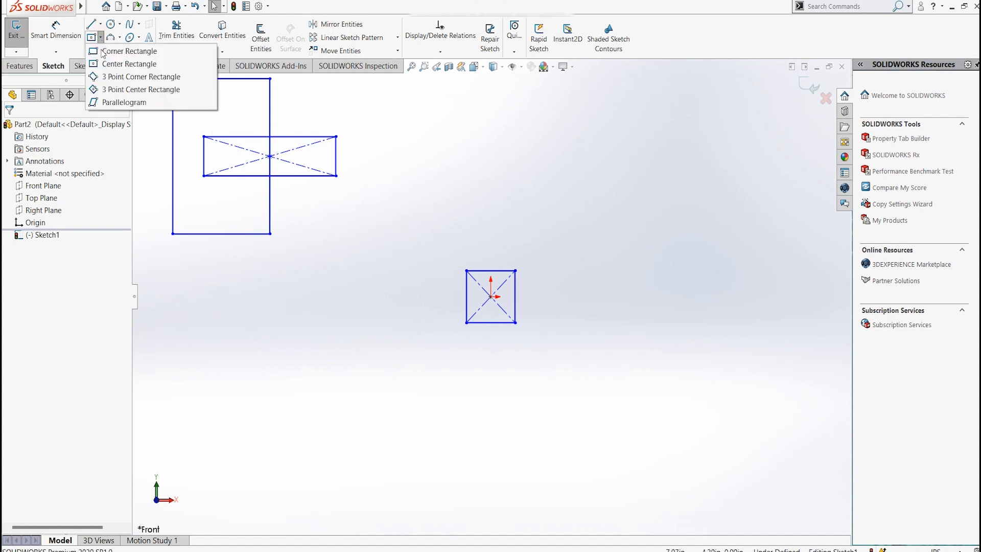
{"action": "left_click", "coordinate": [120, 78]}
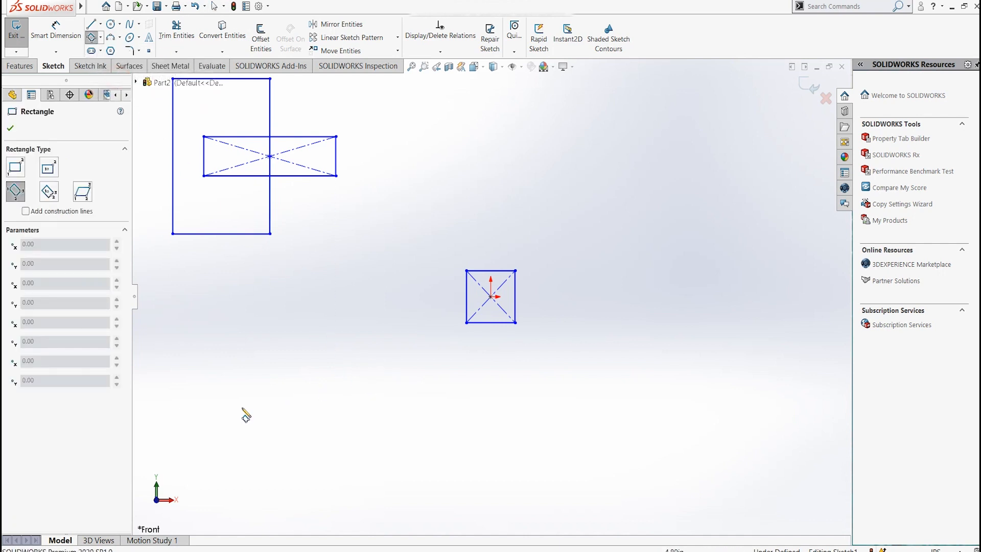
{"action": "left_click", "coordinate": [172, 453]}
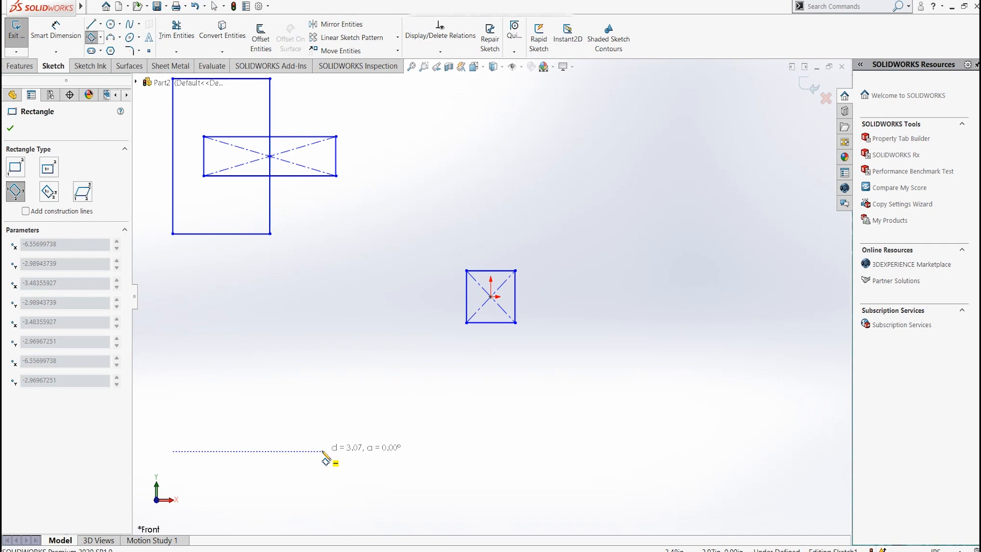
{"action": "left_click", "coordinate": [322, 411]}
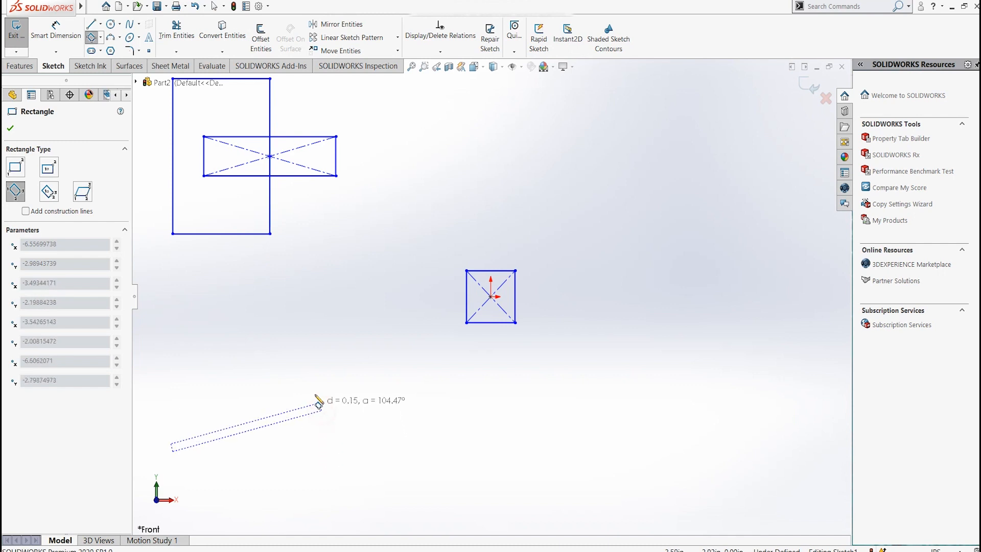
{"action": "left_click", "coordinate": [295, 339]}
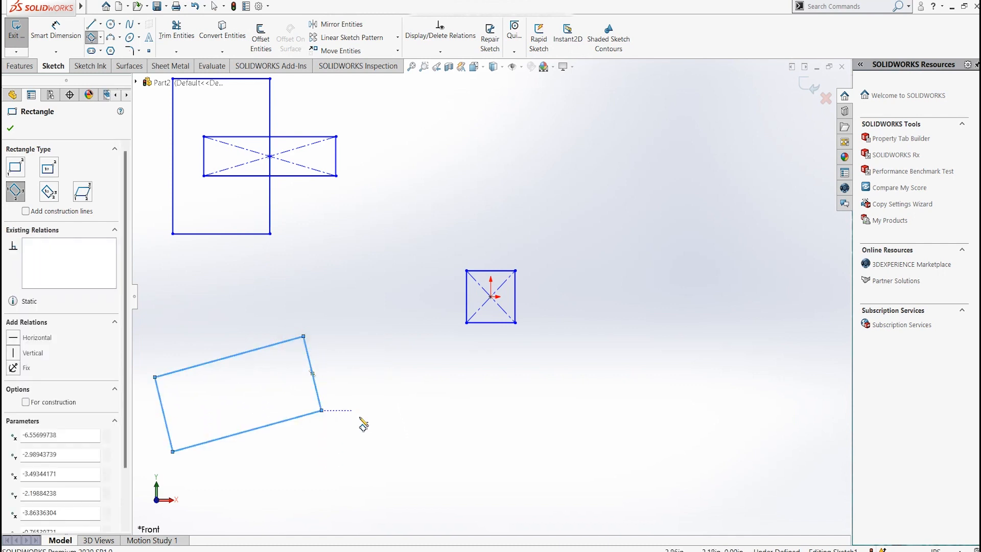
{"action": "key", "text": "Escape"}
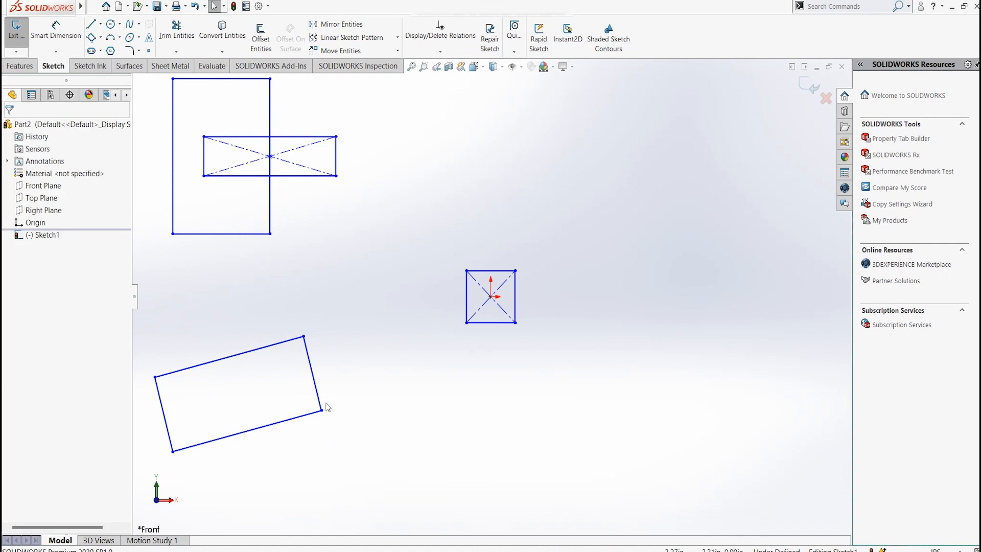
Shrink the tilted rectangle by its upper-left corner to about 2.17 in by 1.28 in, and make its left edge vertical.
{"action": "left_click", "coordinate": [155, 377]}
{"action": "left_click_drag", "start_coordinate": [168, 377], "coordinate": [204, 374]}
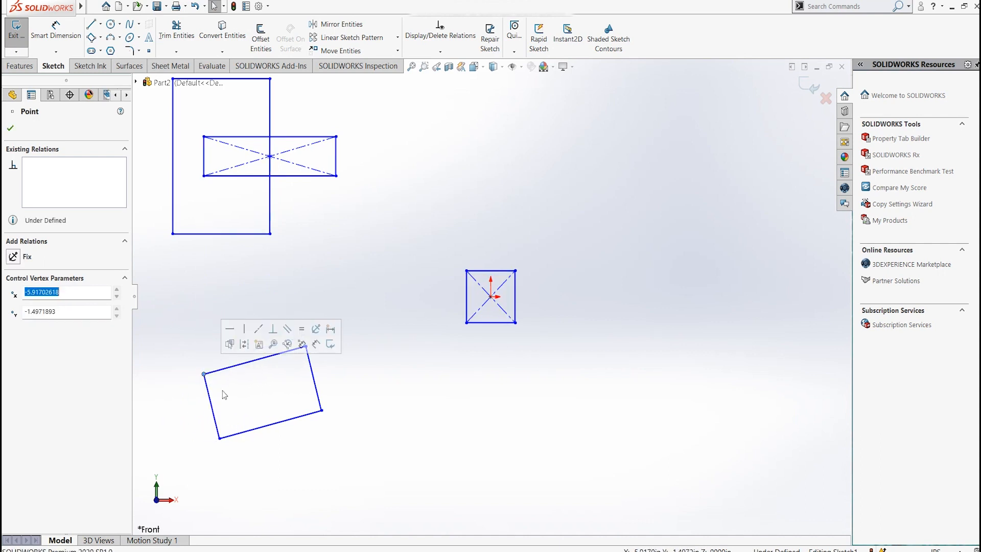
{"action": "left_click", "coordinate": [207, 390]}
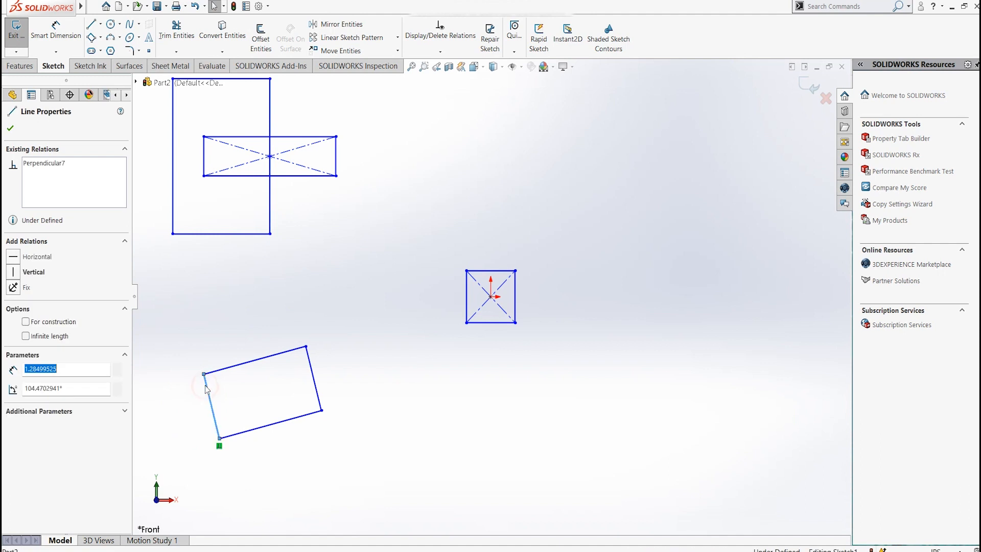
{"action": "left_click", "coordinate": [63, 164]}
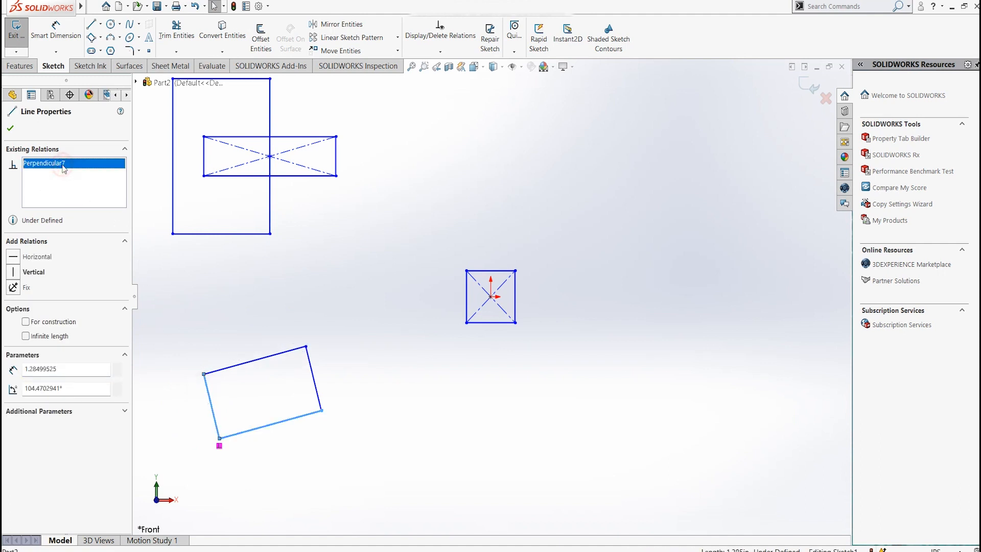
{"action": "left_click", "coordinate": [247, 430]}
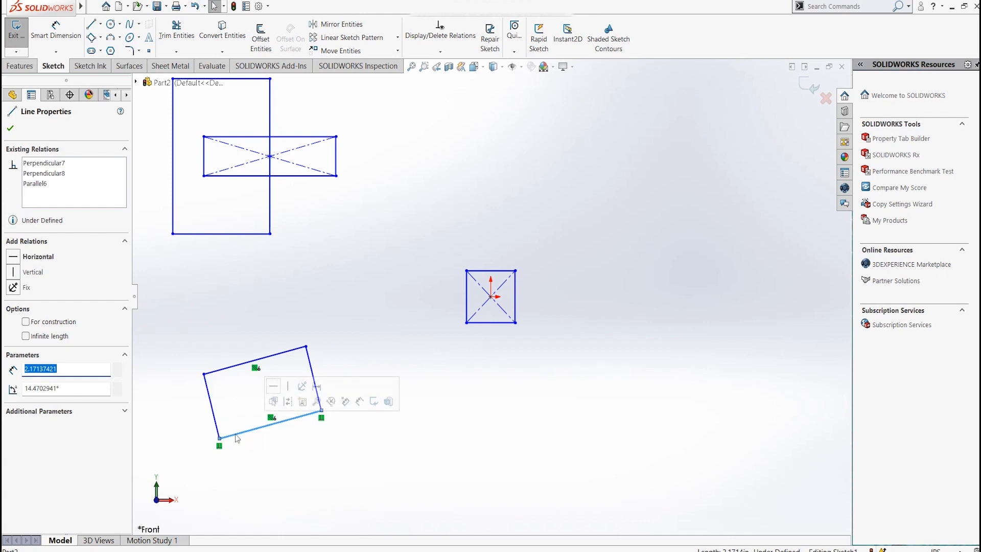
{"action": "left_click", "coordinate": [213, 414]}
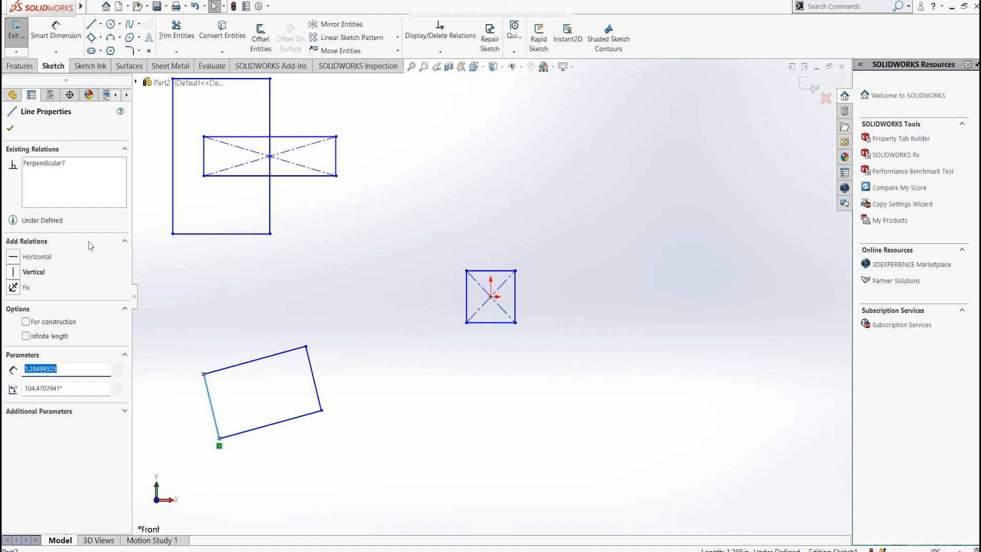
{"action": "left_click", "coordinate": [13, 272]}
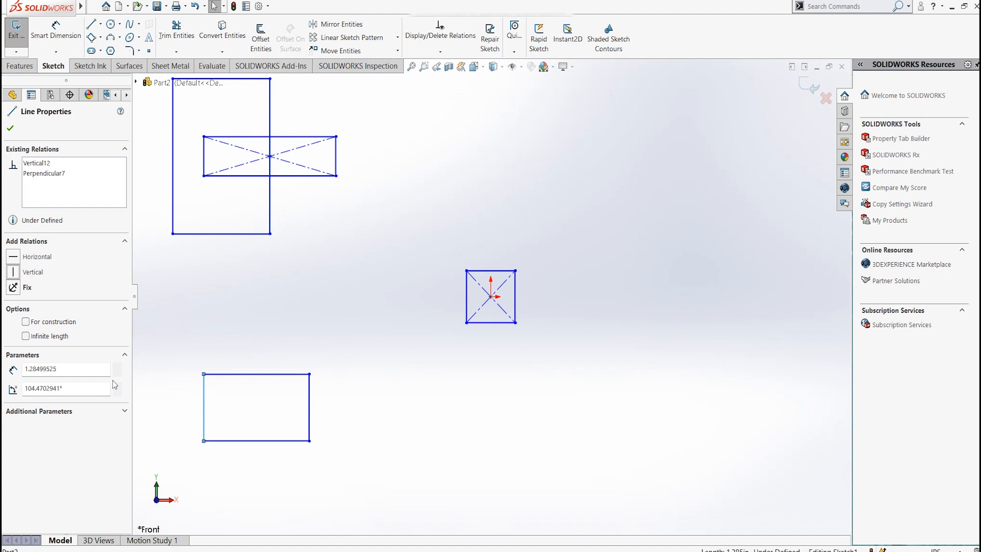
Set the lower-left rectangle's left edge length to 2 in and its top edge length to 3 in.
{"action": "double_click", "coordinate": [89, 372]}
{"action": "type", "text": "2"}
{"action": "key", "text": "Return"}
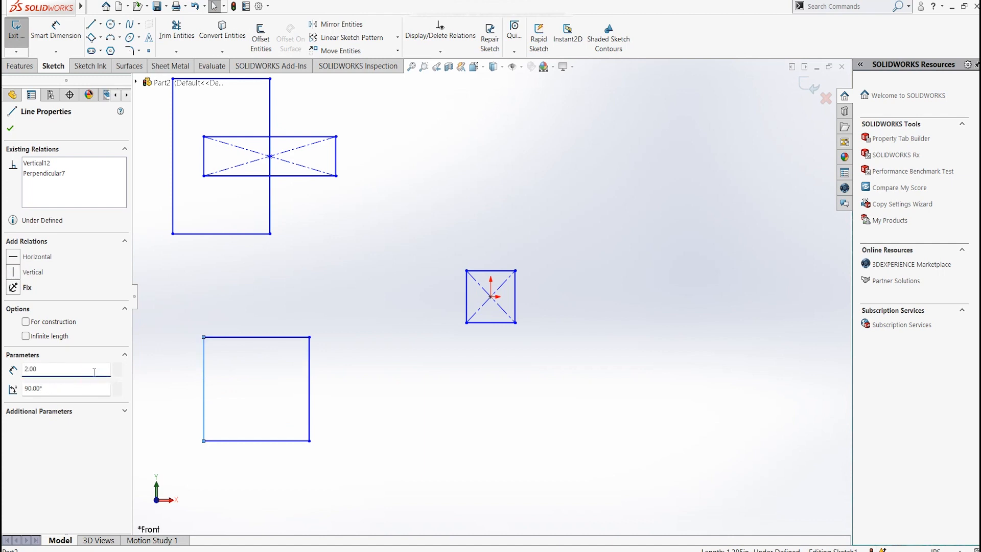
{"action": "left_click", "coordinate": [232, 337]}
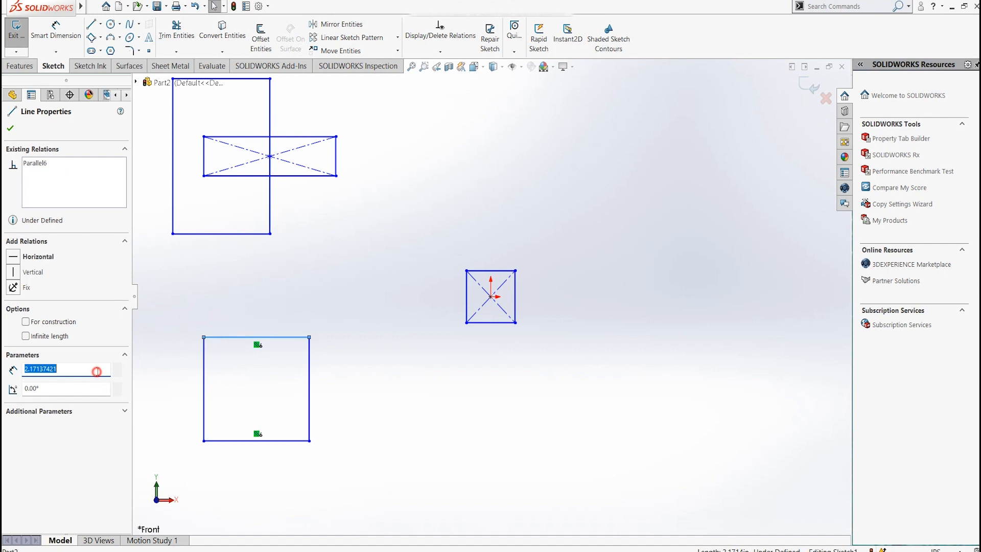
{"action": "type", "text": "3"}
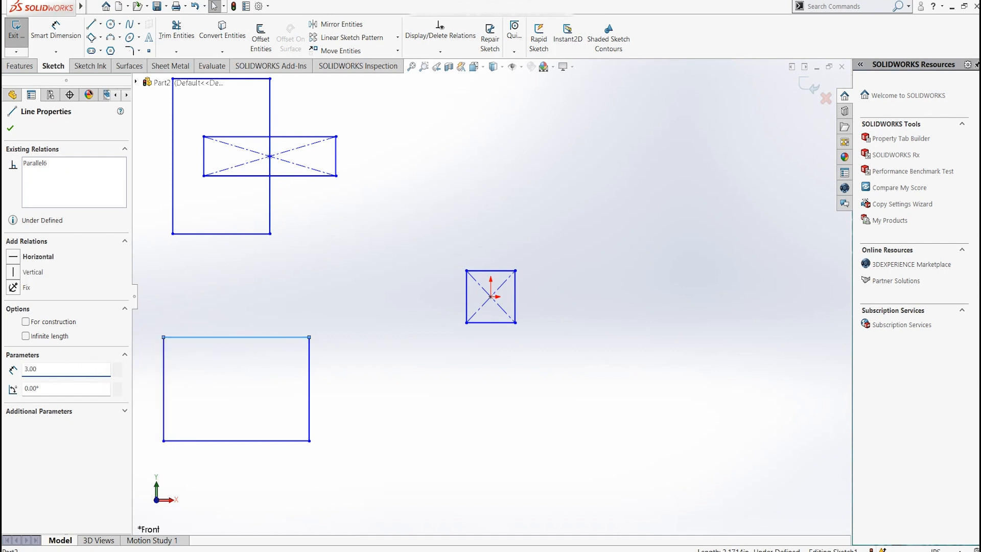
{"action": "left_click", "coordinate": [348, 349]}
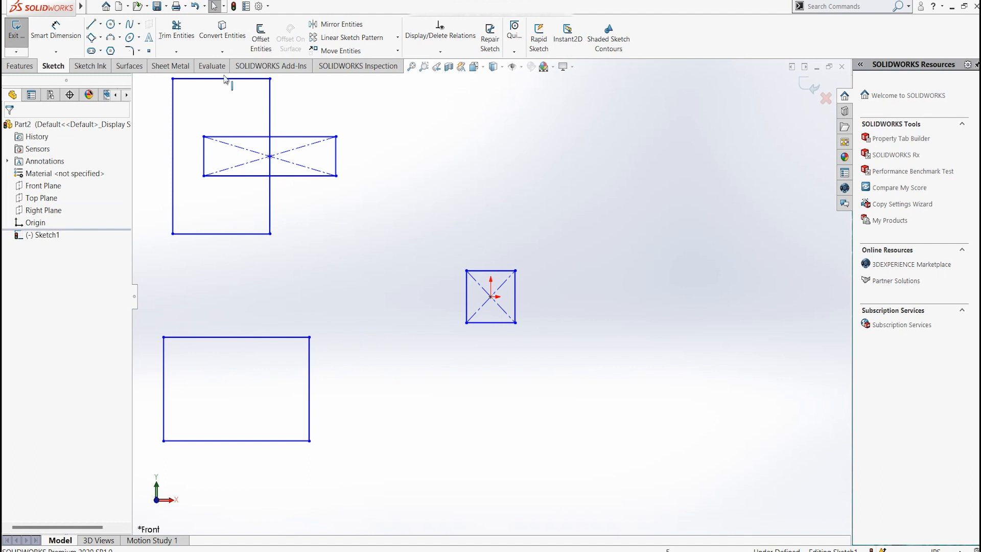
Draw a 3 point center rectangle about 4.5 in by 1 in, tilted about 23°, above and to the right of the origin.
{"action": "left_click", "coordinate": [100, 38]}
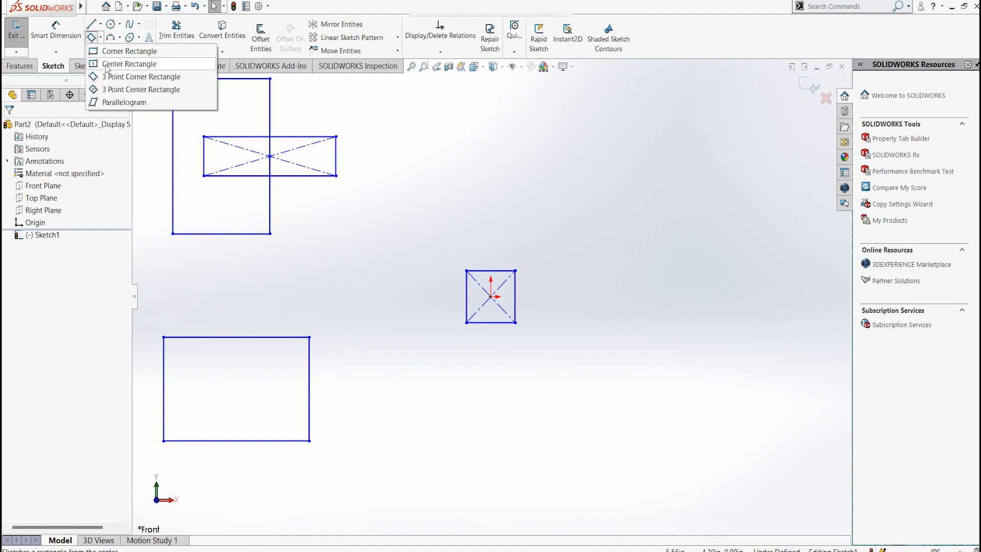
{"action": "left_click", "coordinate": [117, 90]}
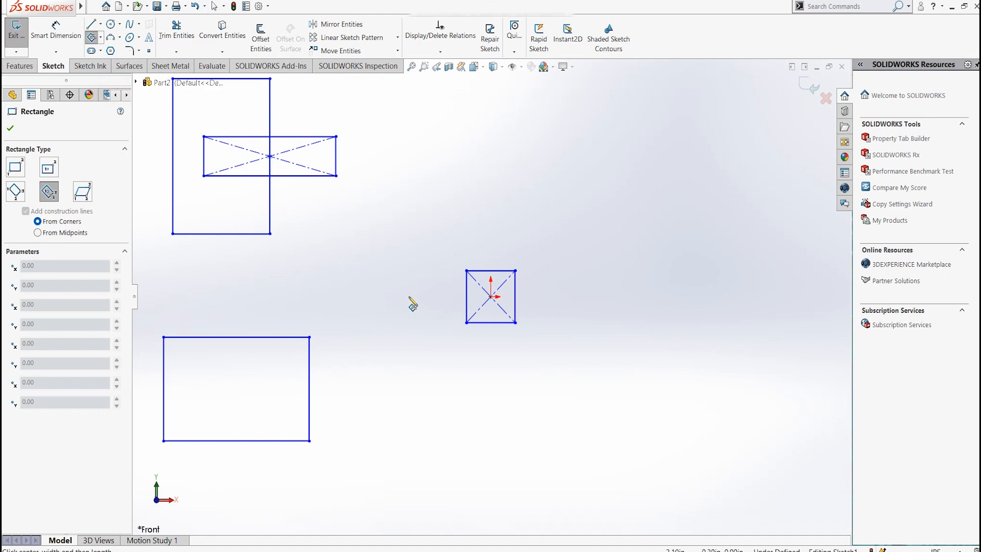
{"action": "left_click", "coordinate": [622, 181]}
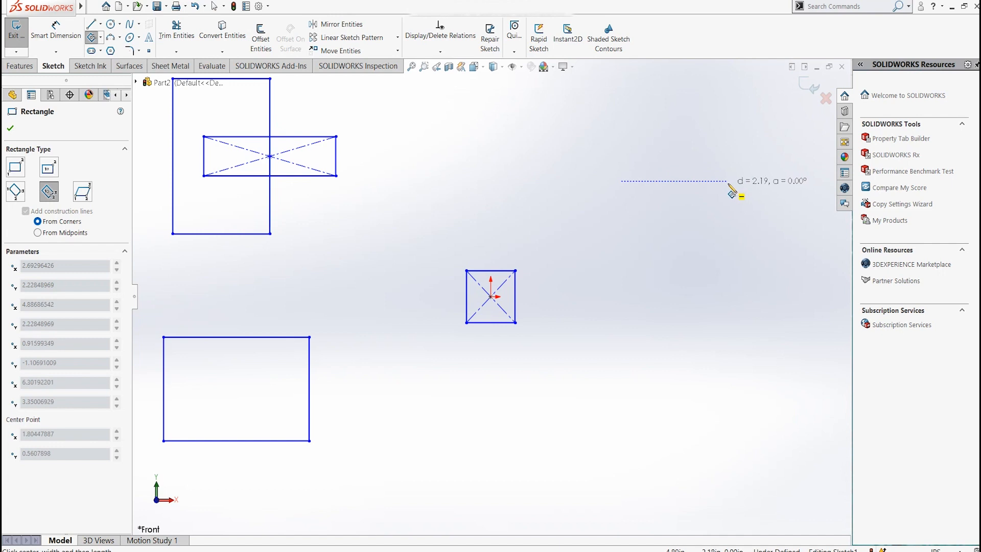
{"action": "left_click", "coordinate": [722, 137]}
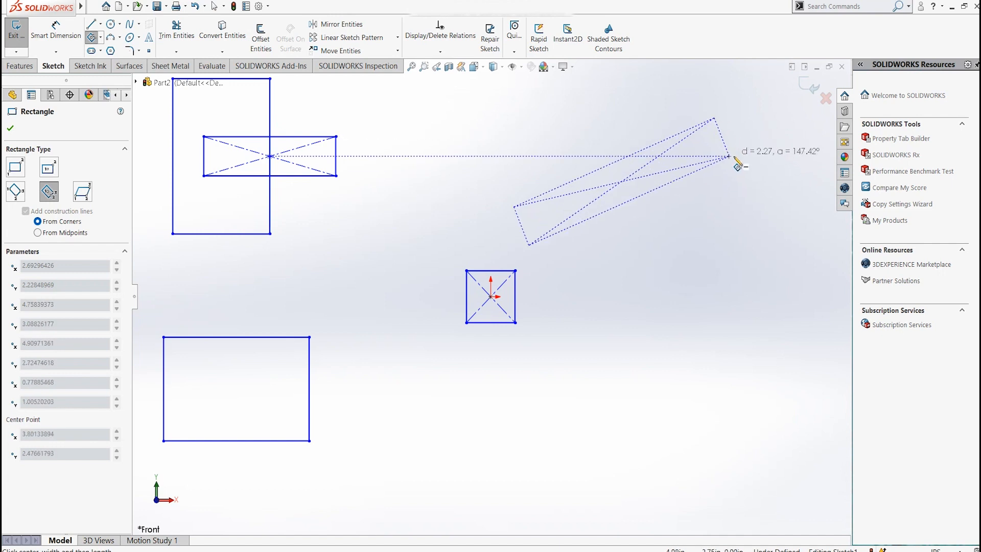
{"action": "left_click", "coordinate": [691, 177]}
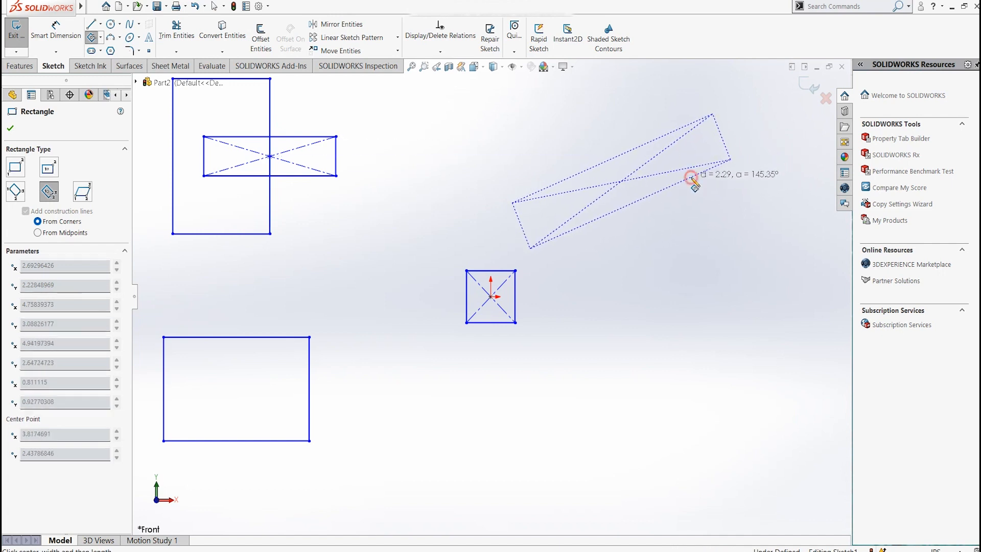
{"action": "key", "text": "Escape"}
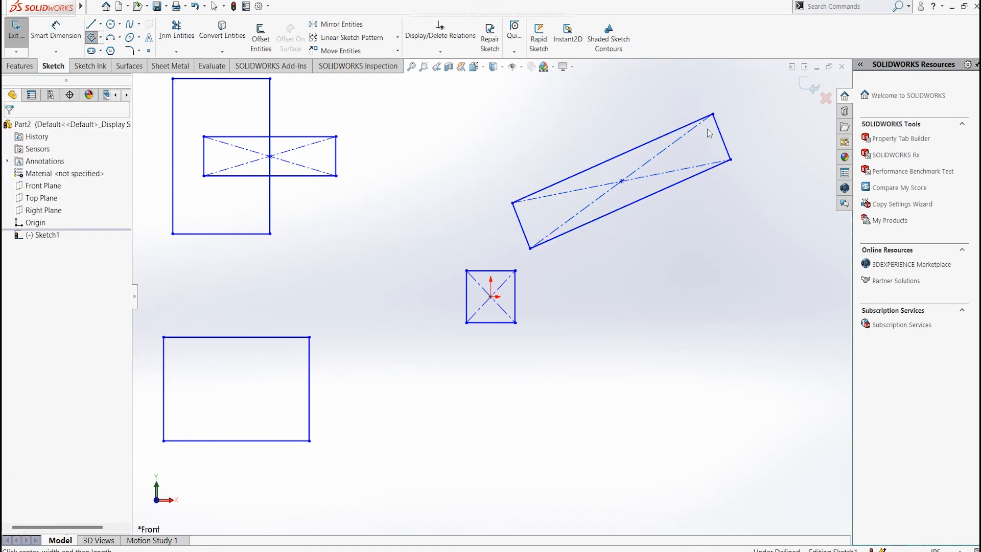
Shrink the 3 point center rectangle by its upper-left corner to about 2.25 in by 1.08 in, and make its top edge horizontal.
{"action": "left_click_drag", "start_coordinate": [513, 203], "coordinate": [602, 126]}
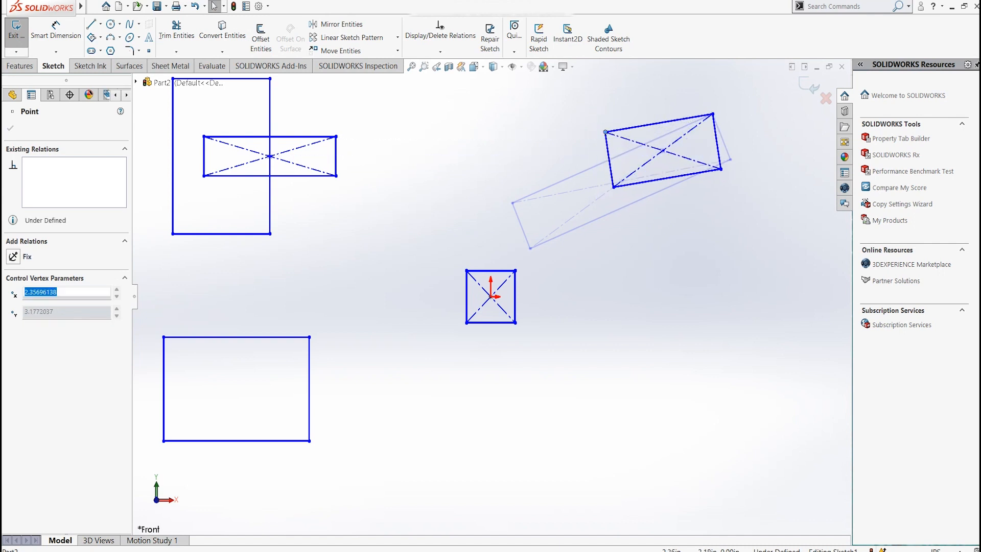
{"action": "left_click", "coordinate": [361, 185]}
{"action": "left_click", "coordinate": [613, 167]}
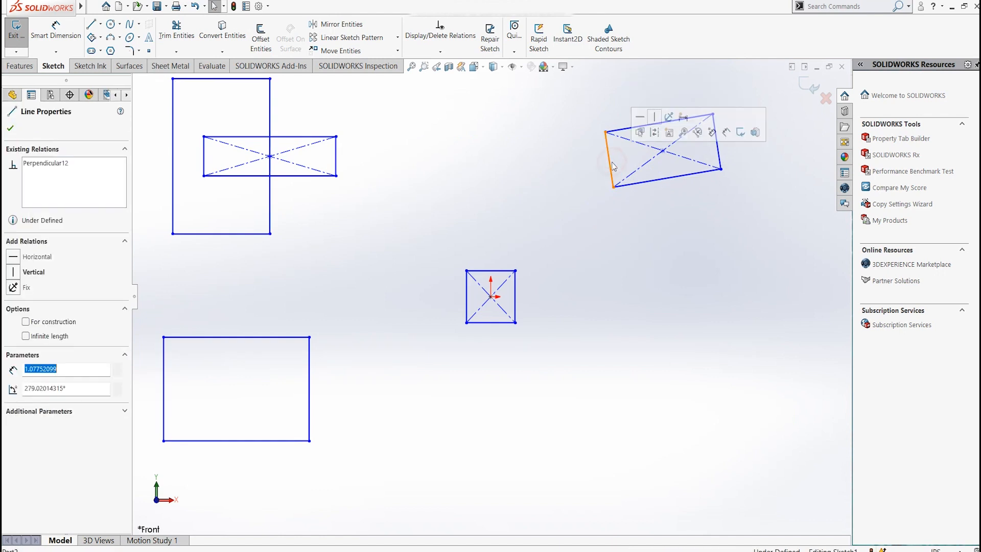
{"action": "left_click", "coordinate": [81, 388]}
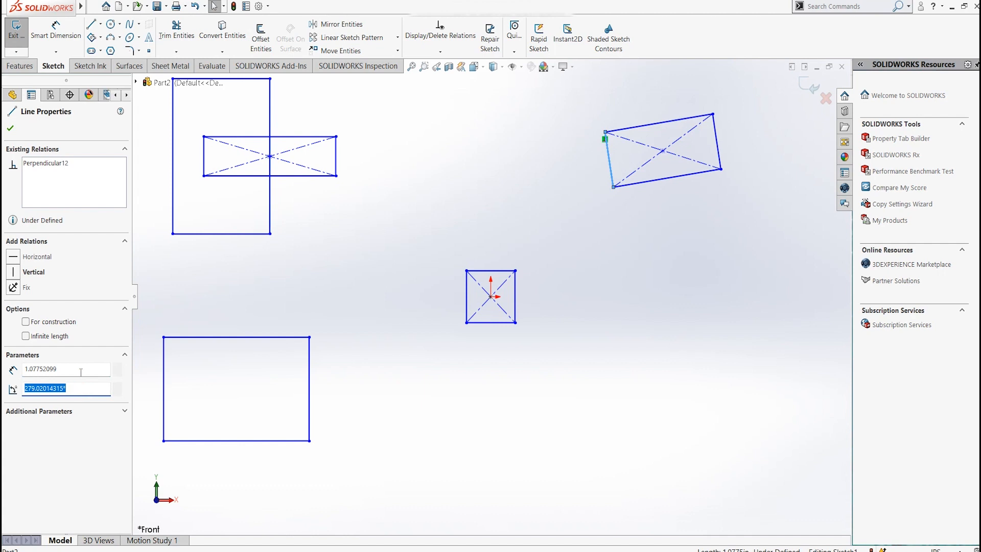
{"action": "left_click", "coordinate": [80, 372]}
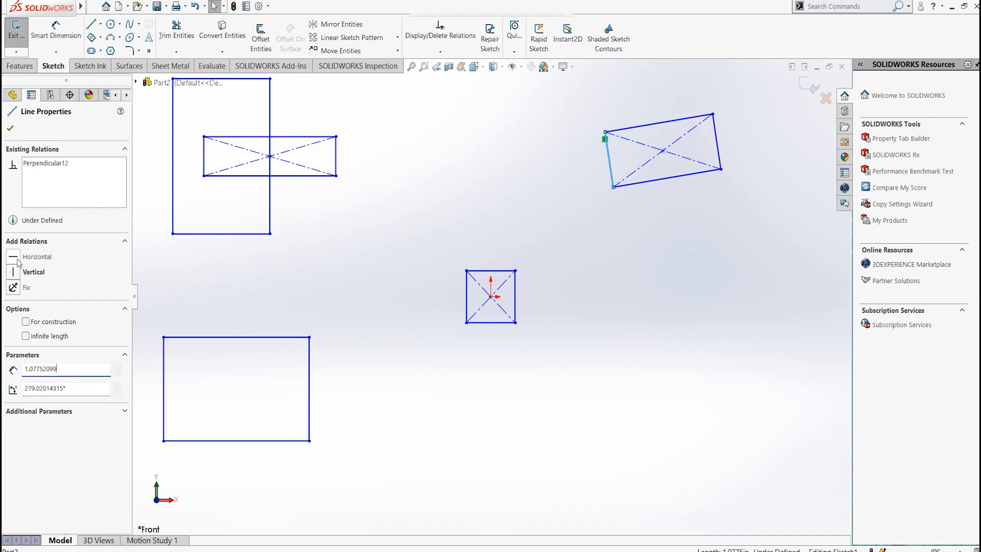
{"action": "left_click", "coordinate": [682, 120]}
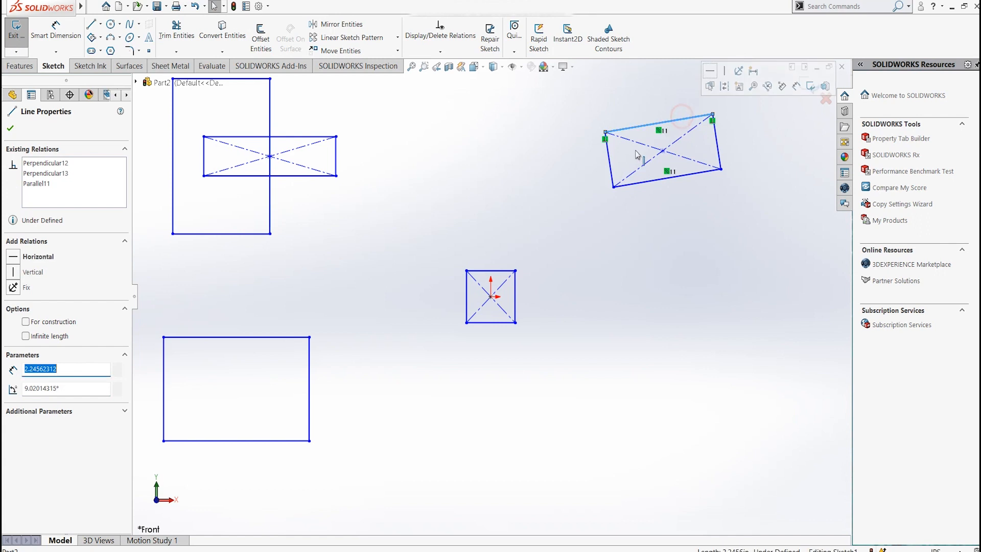
{"action": "left_click", "coordinate": [14, 257]}
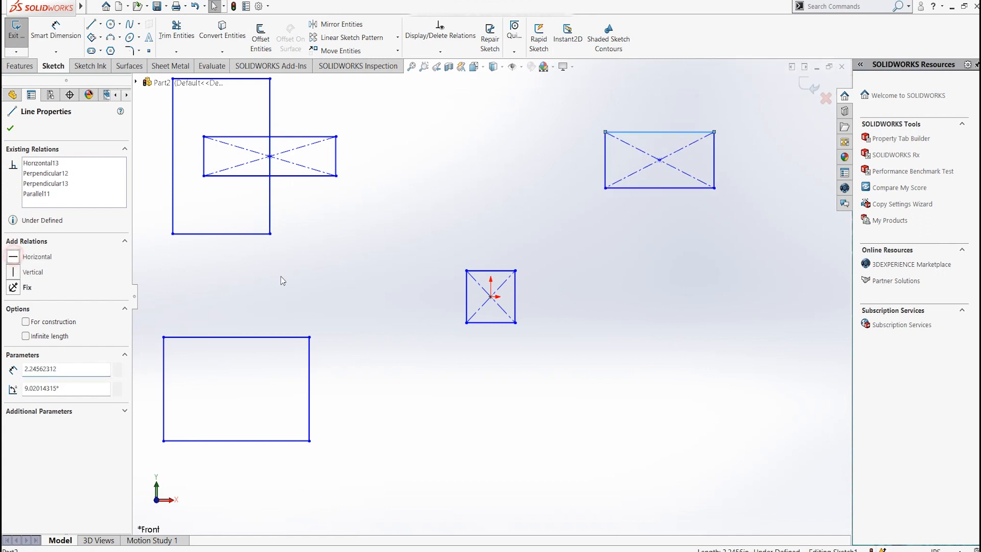
{"action": "left_click", "coordinate": [584, 189]}
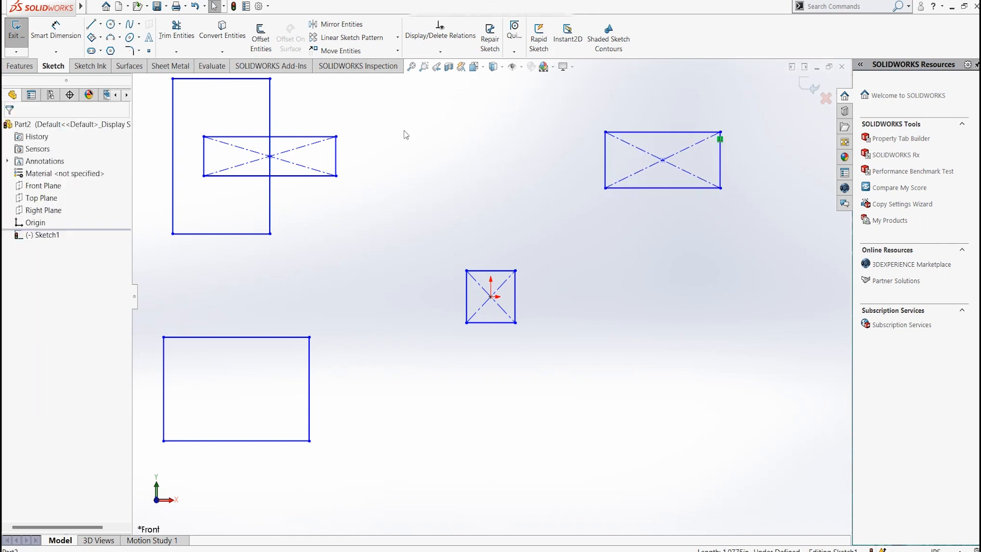
Draw a parallelogram with a horizontal base about 2.92 in long and slanted sides about 1.5 in, below and to the right of the origin.
{"action": "left_click", "coordinate": [101, 39]}
{"action": "left_click", "coordinate": [119, 104]}
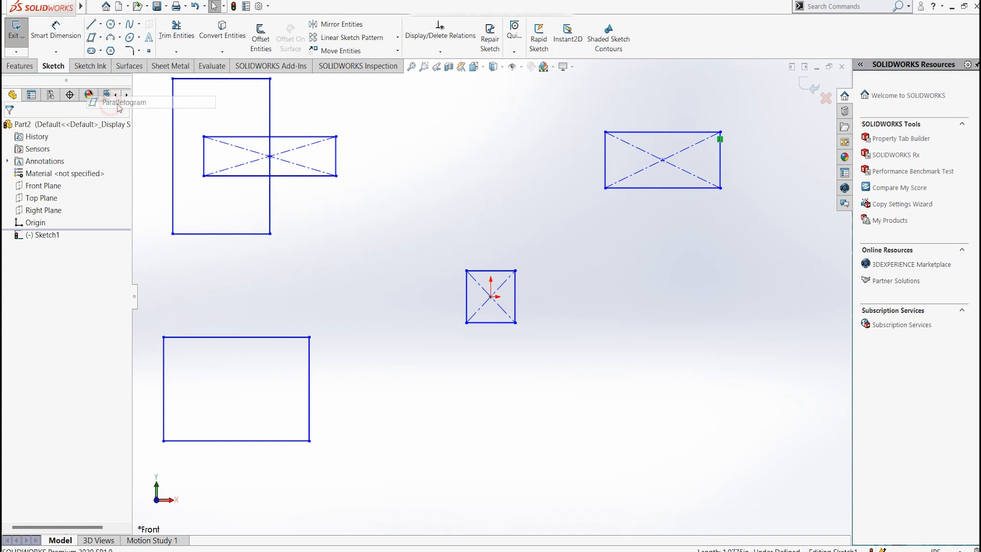
{"action": "left_click", "coordinate": [586, 445]}
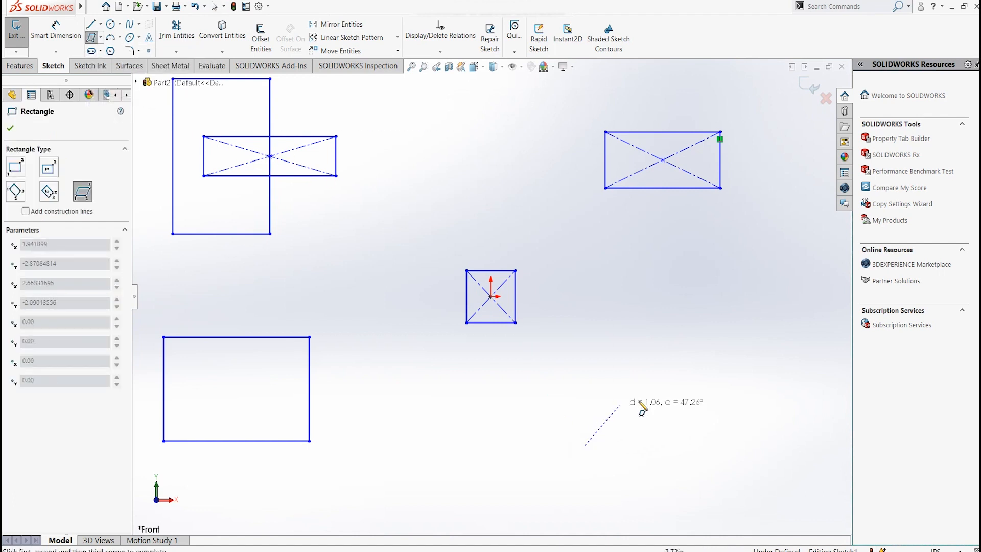
{"action": "left_click", "coordinate": [727, 444]}
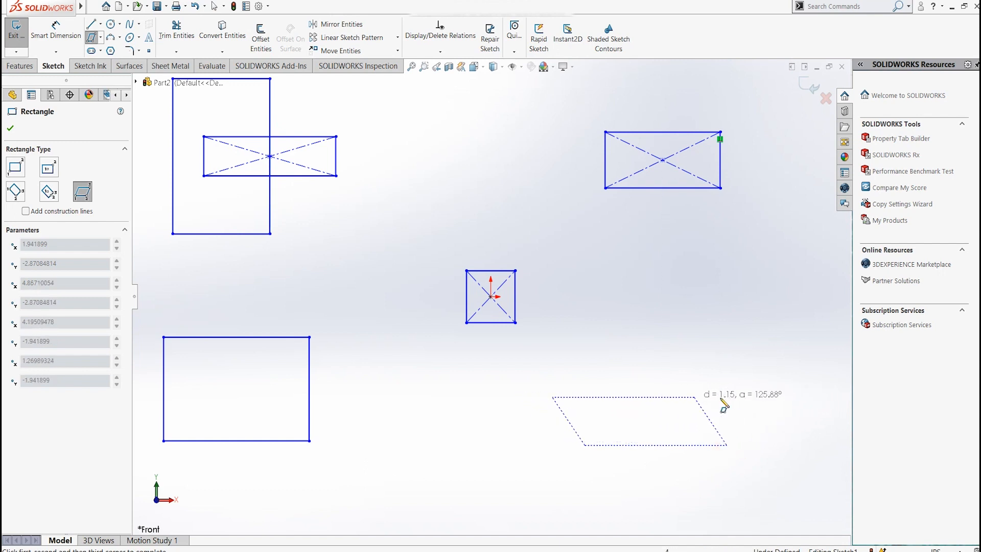
{"action": "left_click", "coordinate": [785, 400]}
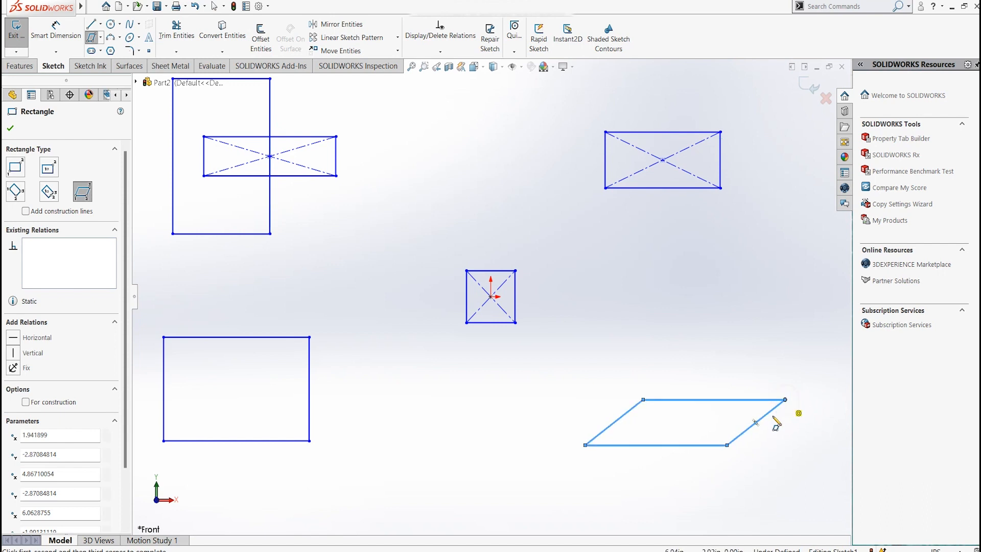
{"action": "key", "text": "Escape"}
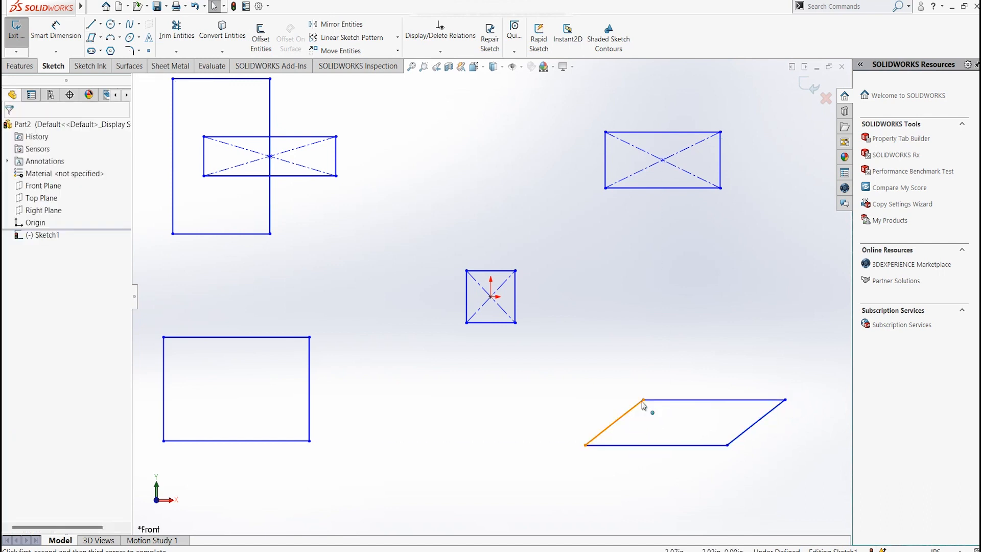
Reshape the parallelogram by its upper-left corner to slanted sides about 1.38 in long, and set its left edge's angle to 35°.
{"action": "mouse_move", "coordinate": [643, 401]}
{"action": "left_mouse_down"}
{"action": "mouse_move", "coordinate": [537, 415]}
{"action": "mouse_move", "coordinate": [522, 458]}
{"action": "mouse_move", "coordinate": [580, 383]}
{"action": "mouse_move", "coordinate": [630, 398]}
{"action": "mouse_move", "coordinate": [627, 427]}
{"action": "mouse_move", "coordinate": [632, 399]}
{"action": "left_mouse_up"}
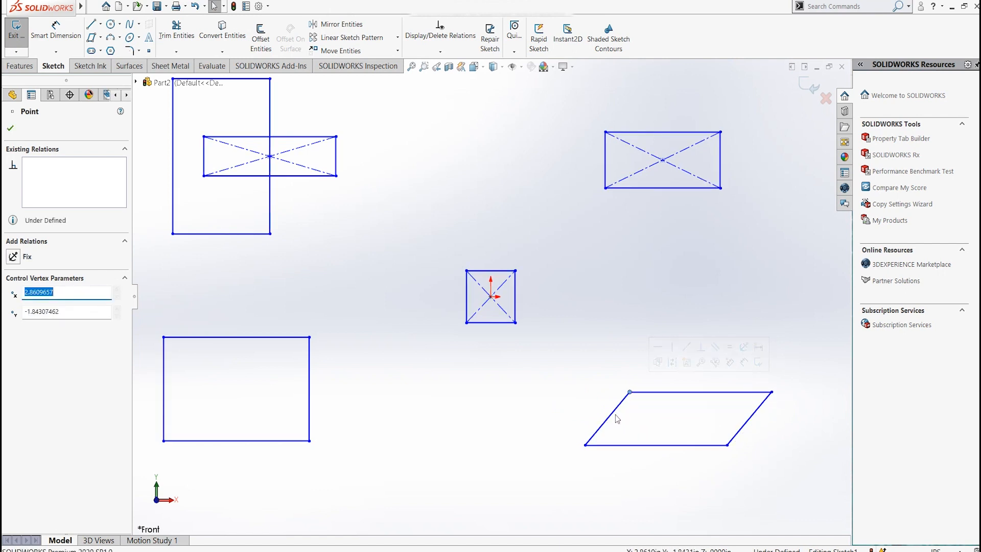
{"action": "left_click", "coordinate": [618, 414]}
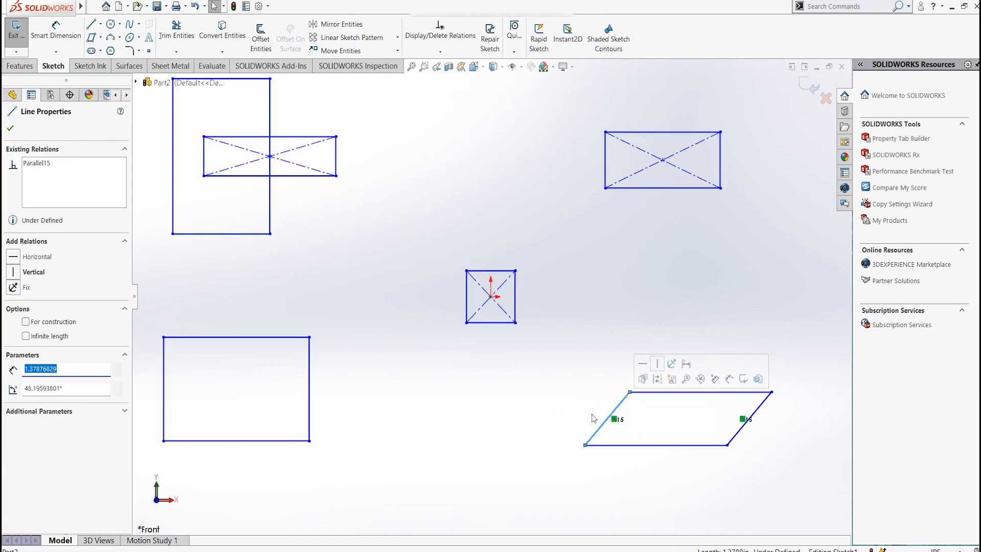
{"action": "left_click", "coordinate": [71, 387]}
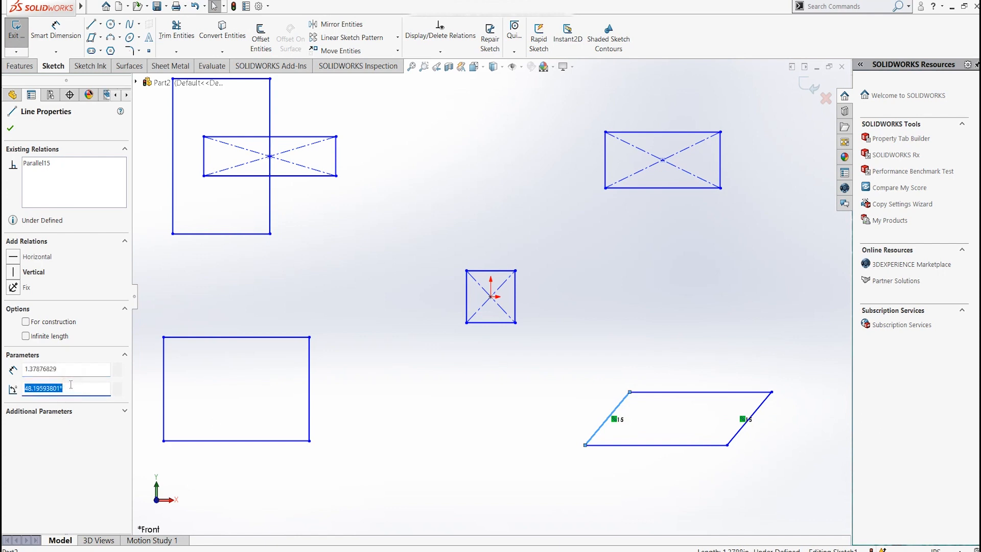
{"action": "type", "text": "35"}
{"action": "key", "text": "Return"}
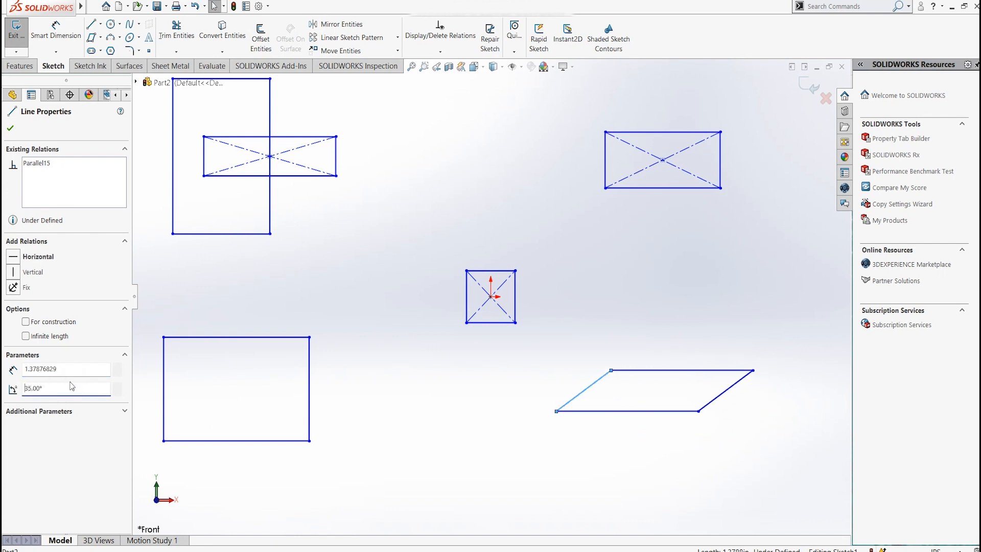
{"action": "left_click", "coordinate": [488, 421]}
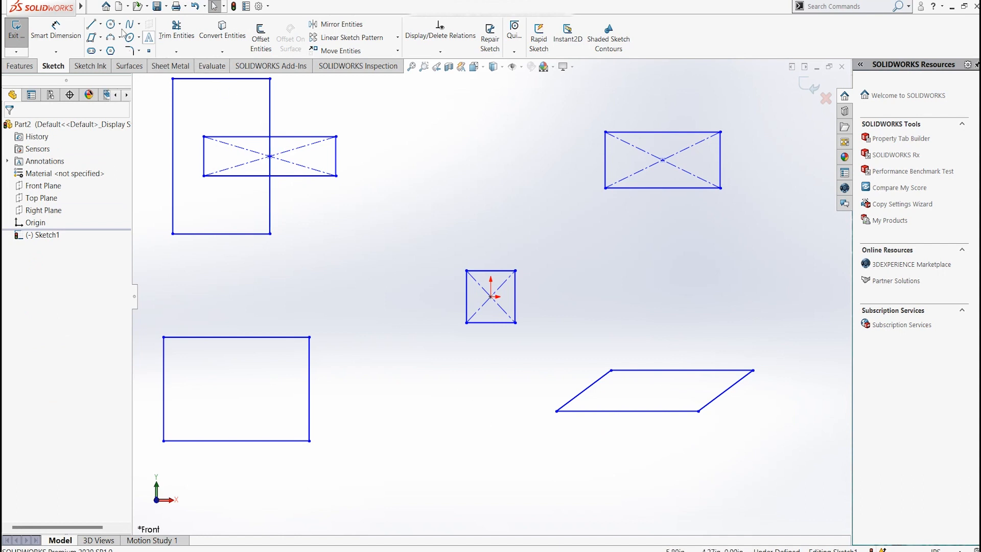
Draw a closed rectangle about 2.43 in by 1.43 in from four separate lines below the origin, with its right edge aligned vertically to the origin.
{"action": "left_click", "coordinate": [100, 25]}
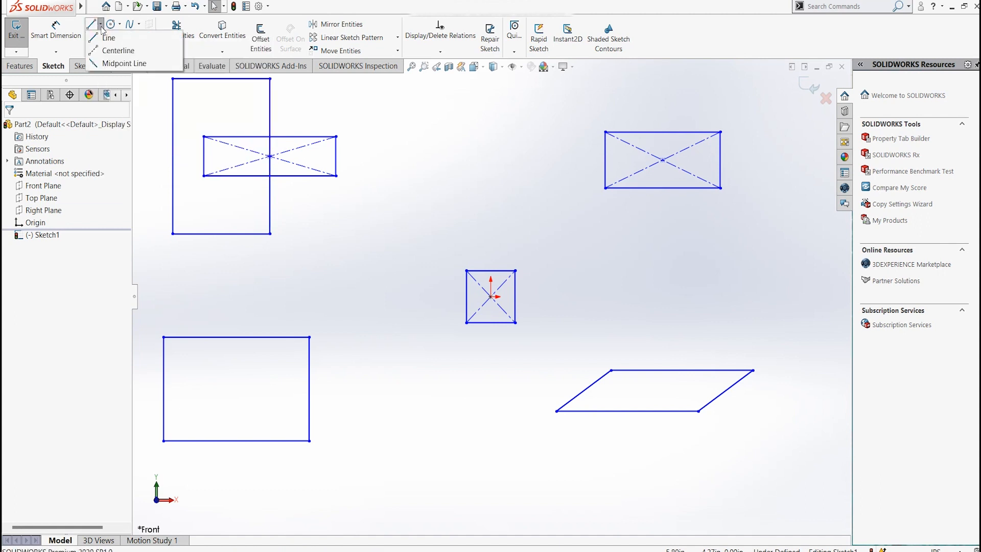
{"action": "left_click", "coordinate": [109, 39]}
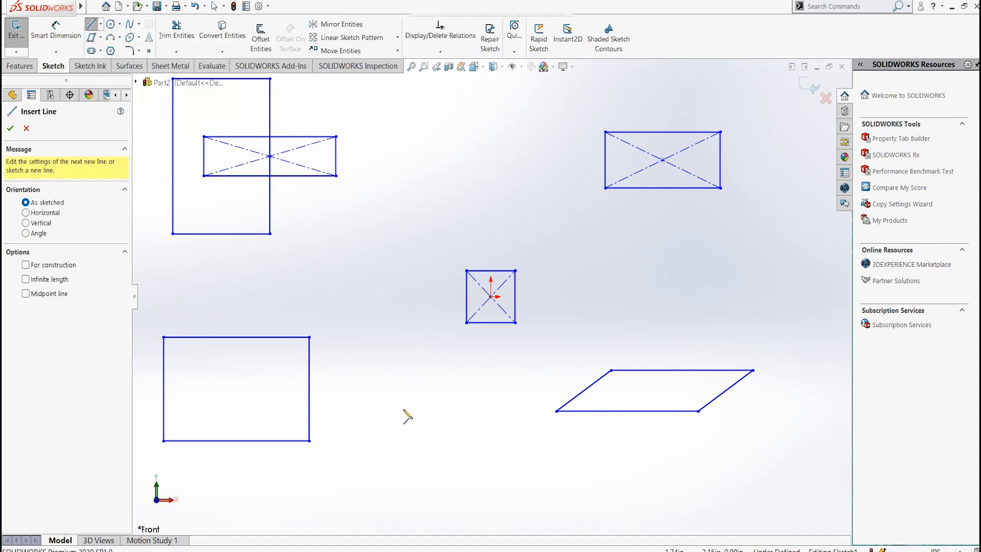
{"action": "left_click", "coordinate": [373, 397]}
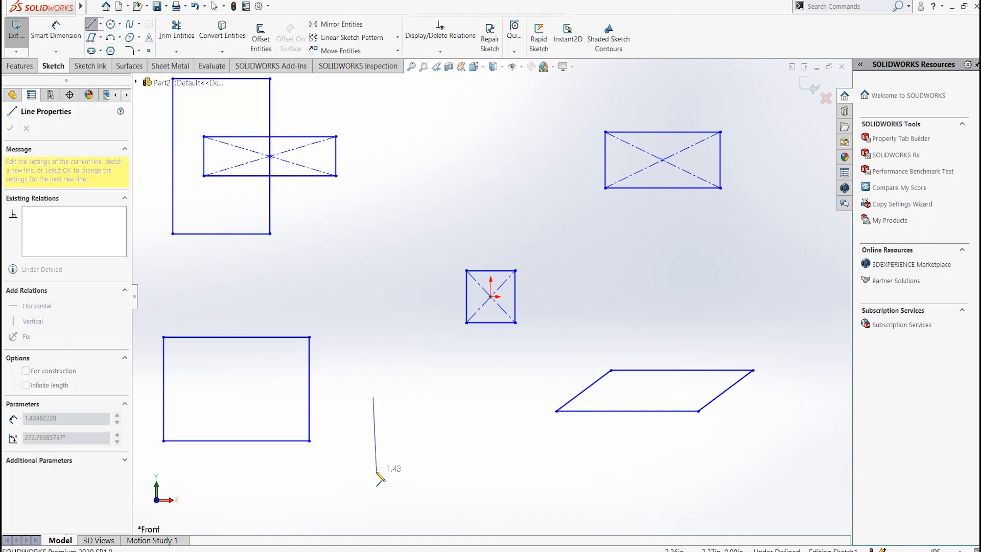
{"action": "left_click", "coordinate": [374, 470]}
{"action": "left_click", "coordinate": [490, 471]}
{"action": "left_click", "coordinate": [490, 398]}
{"action": "left_click", "coordinate": [373, 397]}
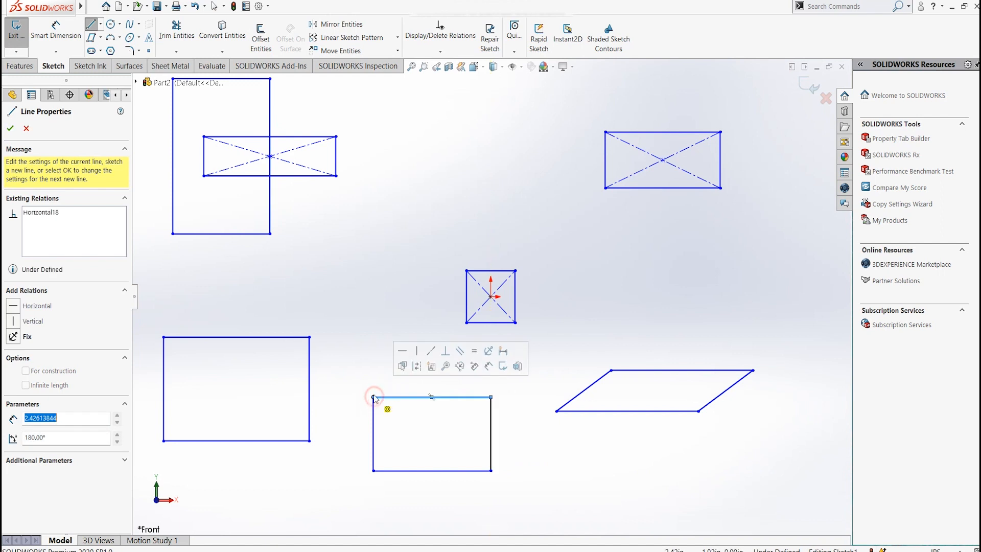
{"action": "key", "text": "Escape"}
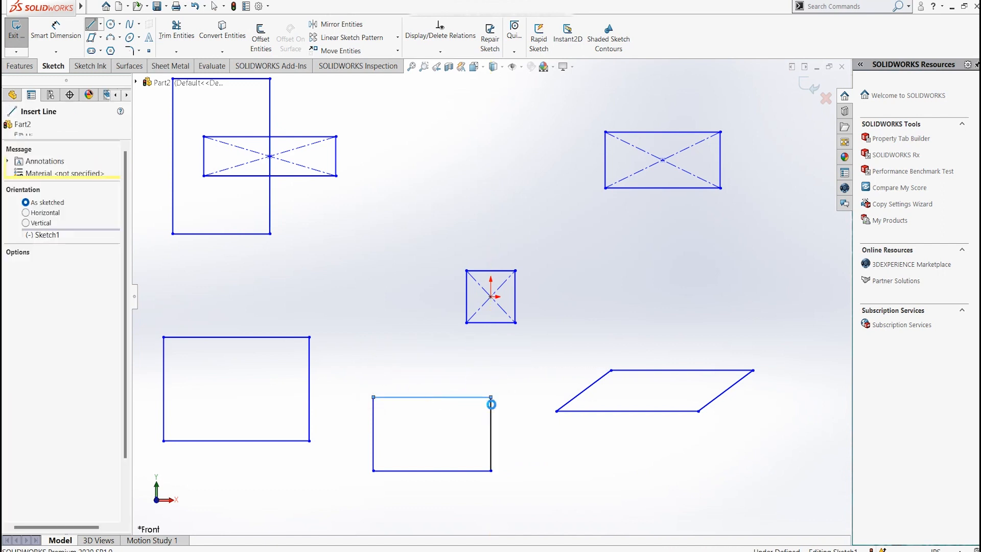
{"action": "key", "text": "Escape"}
Lower the line-drawn rectangle's upper-right corner to a height of about 1.25 in, and delete the right edge's coincident relation with the origin.
{"action": "left_click_drag", "start_coordinate": [491, 397], "coordinate": [460, 407]}
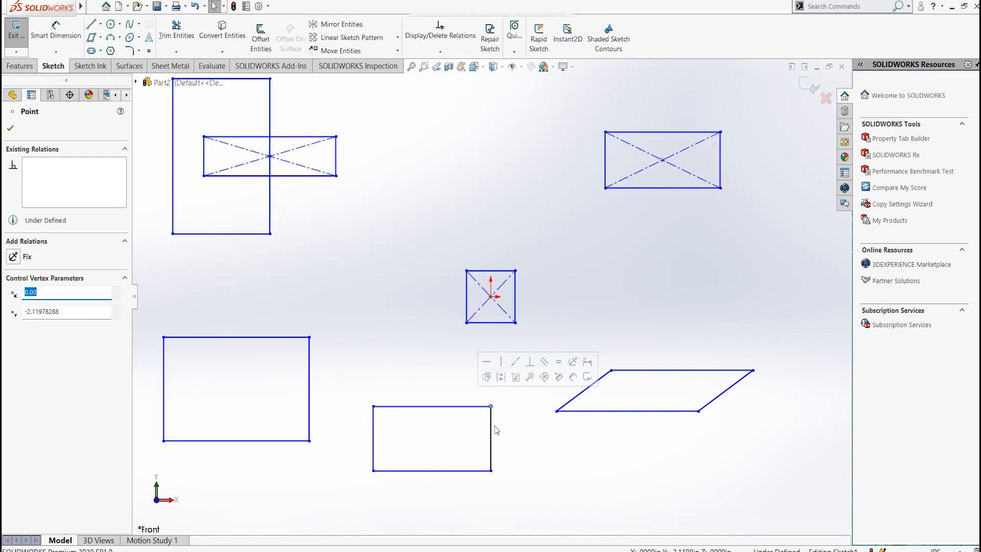
{"action": "left_click", "coordinate": [492, 424]}
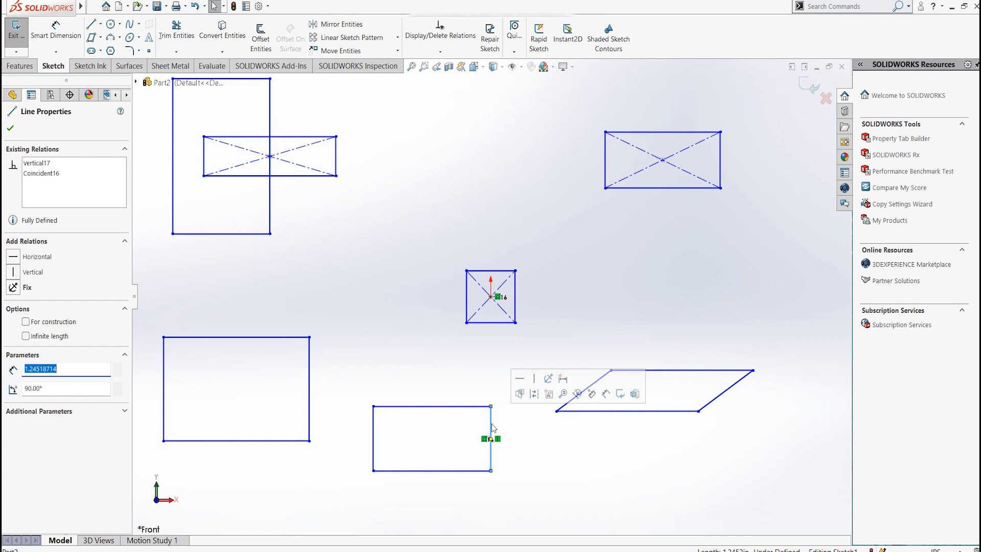
{"action": "left_click", "coordinate": [54, 175]}
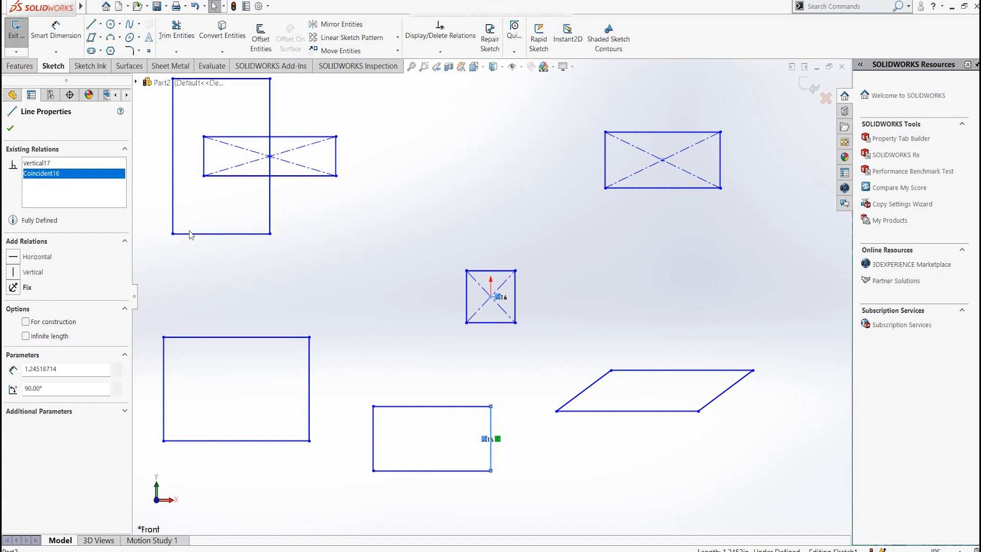
{"action": "key", "text": "Delete"}
{"action": "left_click", "coordinate": [413, 307]}
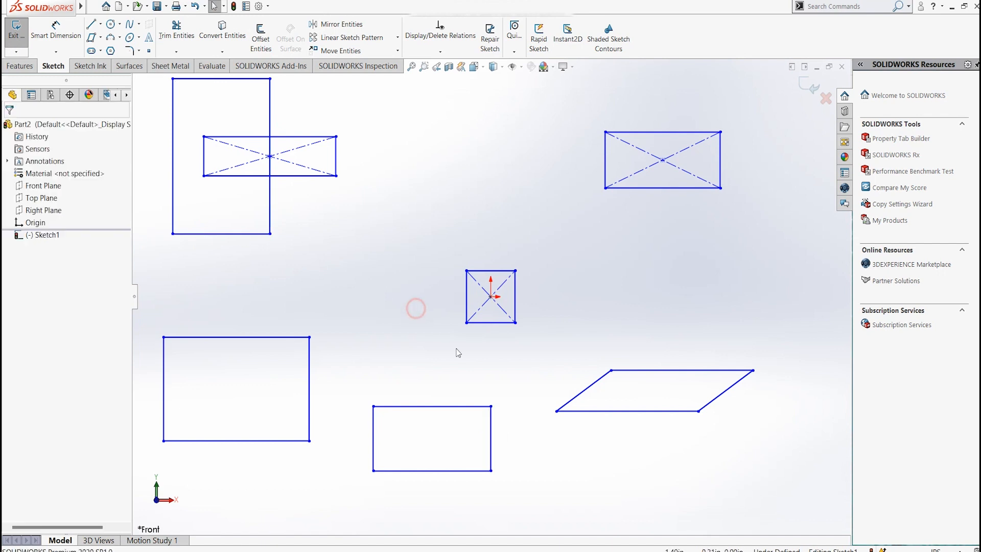
Narrow the line-drawn rectangle by moving its upper-right corner to about X -0.77 in, Y -2.15 in.
{"action": "mouse_move", "coordinate": [494, 409]}
{"action": "left_mouse_down"}
{"action": "mouse_move", "coordinate": [513, 386]}
{"action": "mouse_move", "coordinate": [421, 394]}
{"action": "mouse_move", "coordinate": [488, 437]}
{"action": "mouse_move", "coordinate": [494, 393]}
{"action": "mouse_move", "coordinate": [554, 395]}
{"action": "mouse_move", "coordinate": [454, 407]}
{"action": "left_mouse_up"}
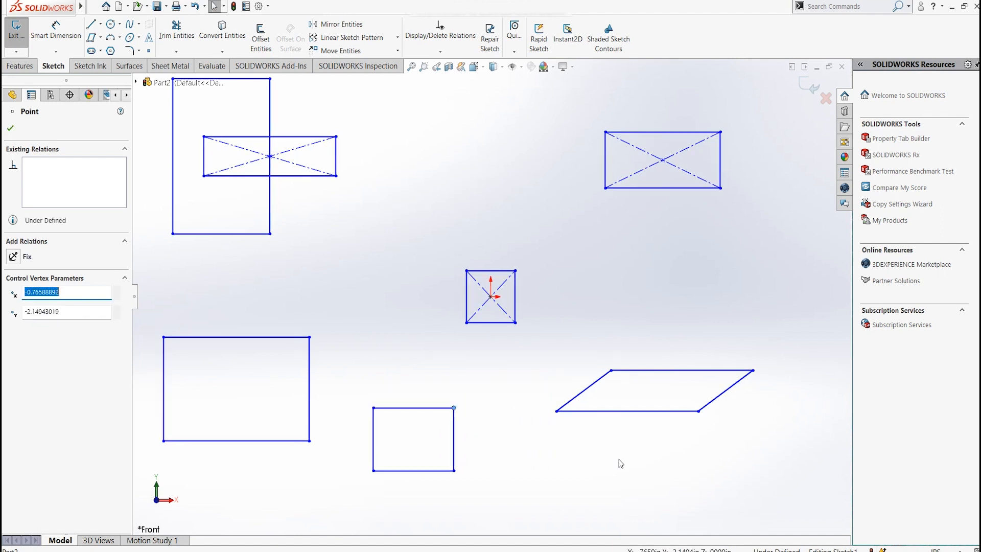
{"action": "left_click", "coordinate": [620, 463]}
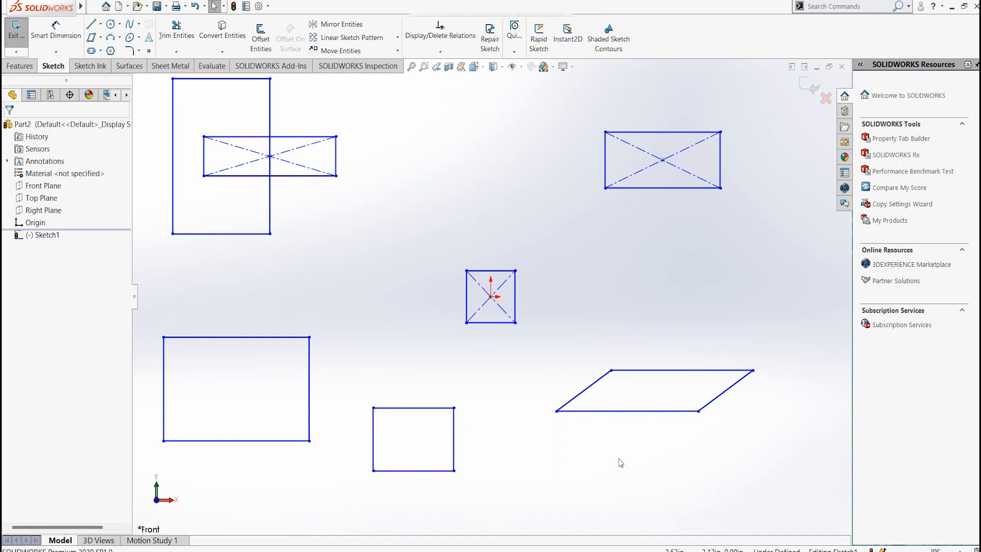